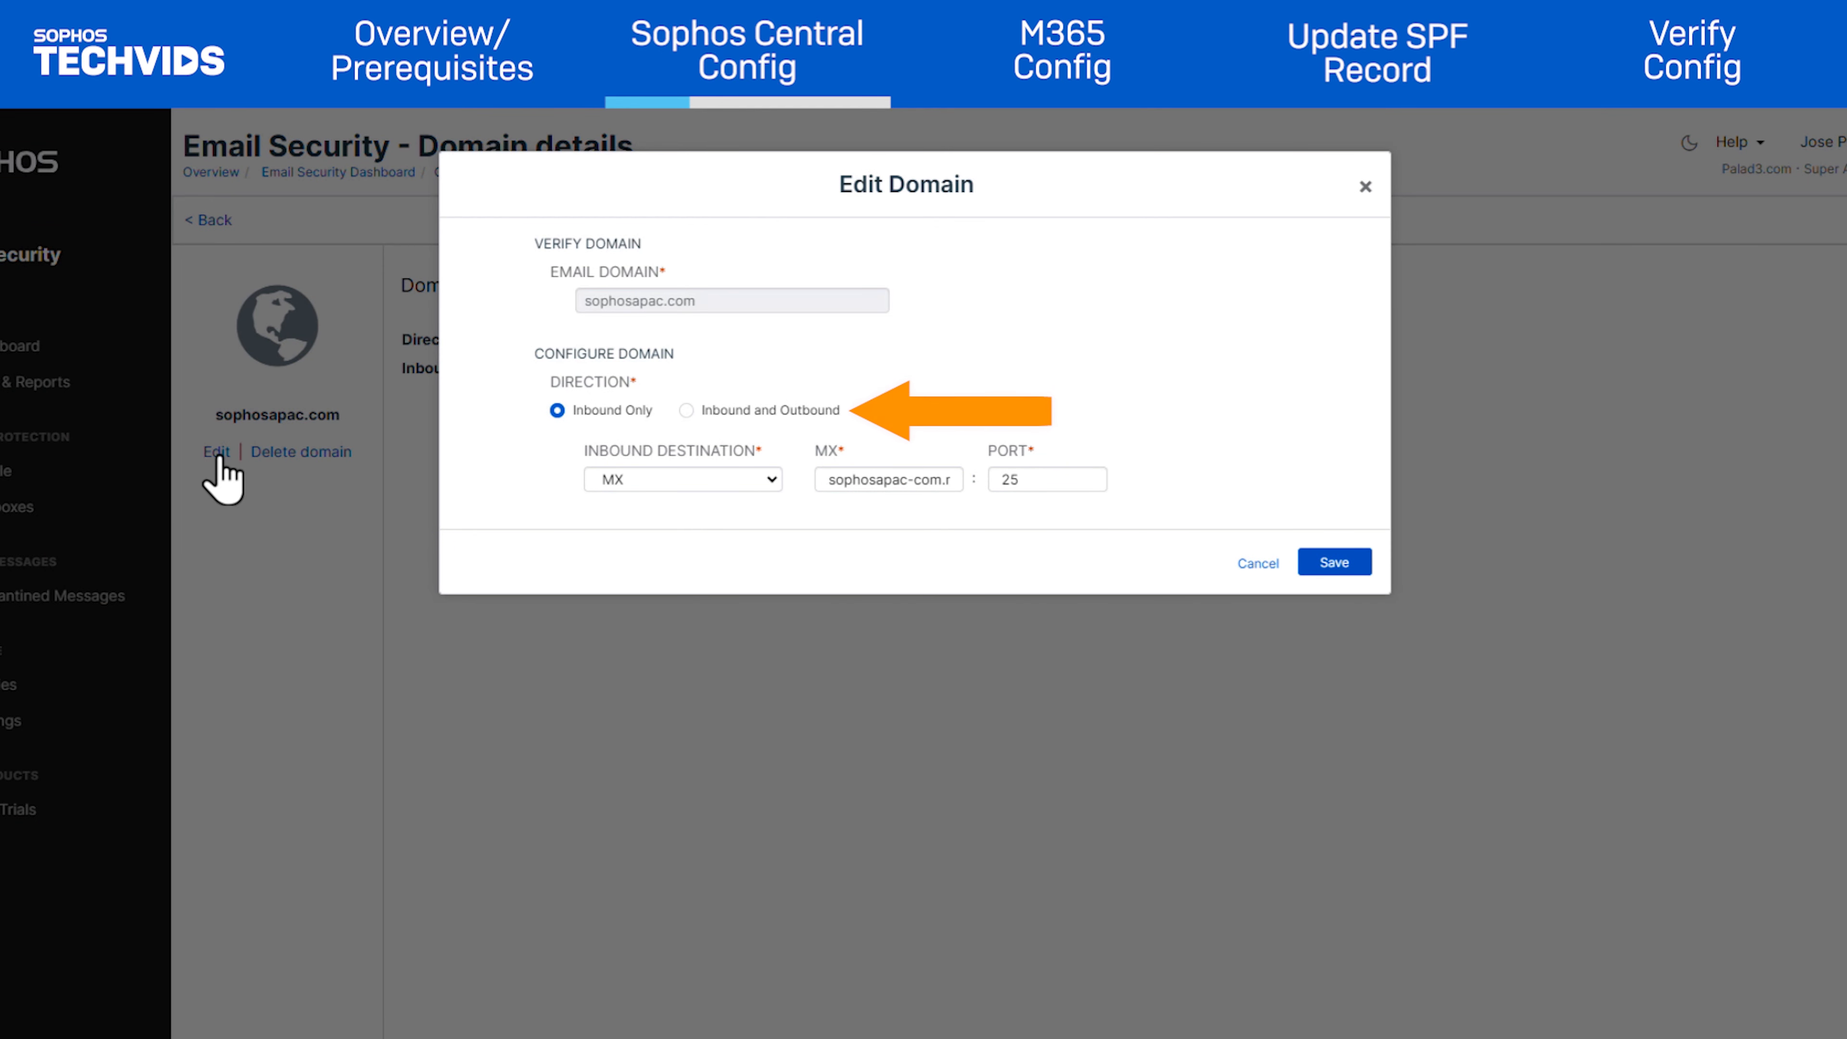
Save sophosapac.com as Inbound and Outbound via Microsoft Office 365, then view the outbound relay host settings
click(686, 411)
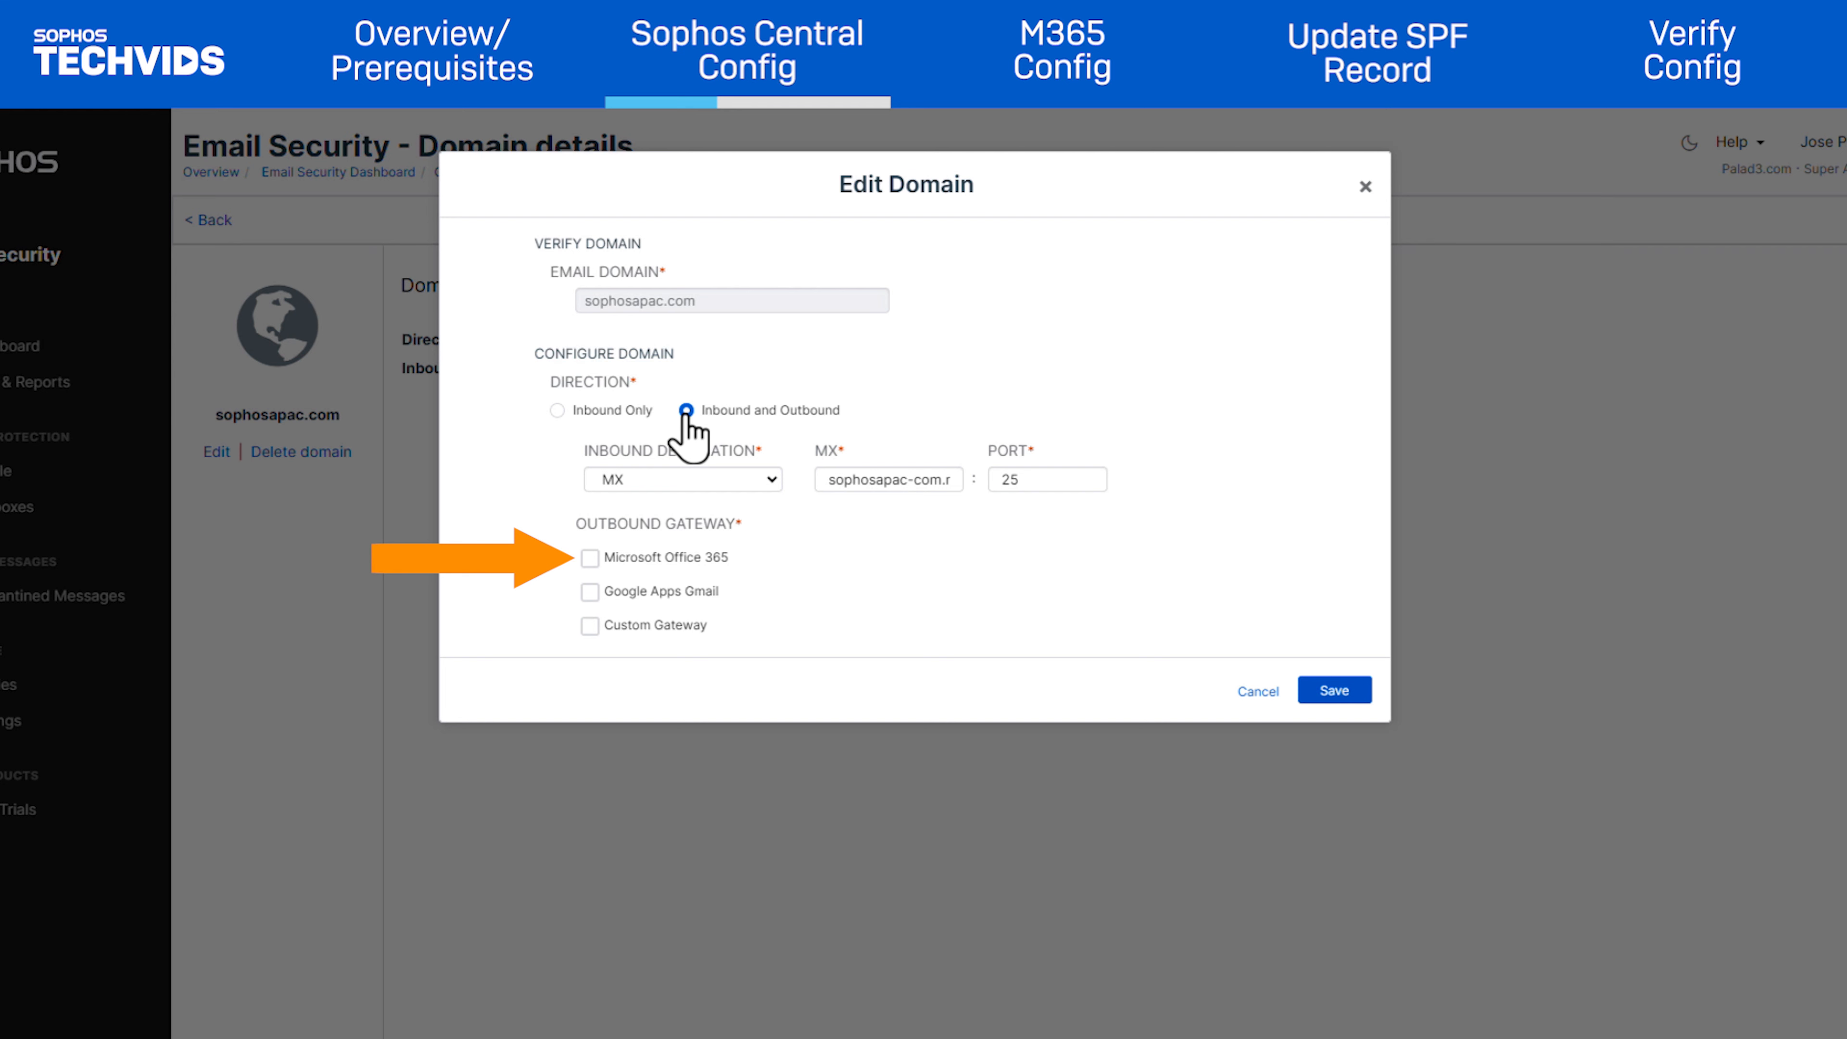
click(590, 566)
click(1331, 692)
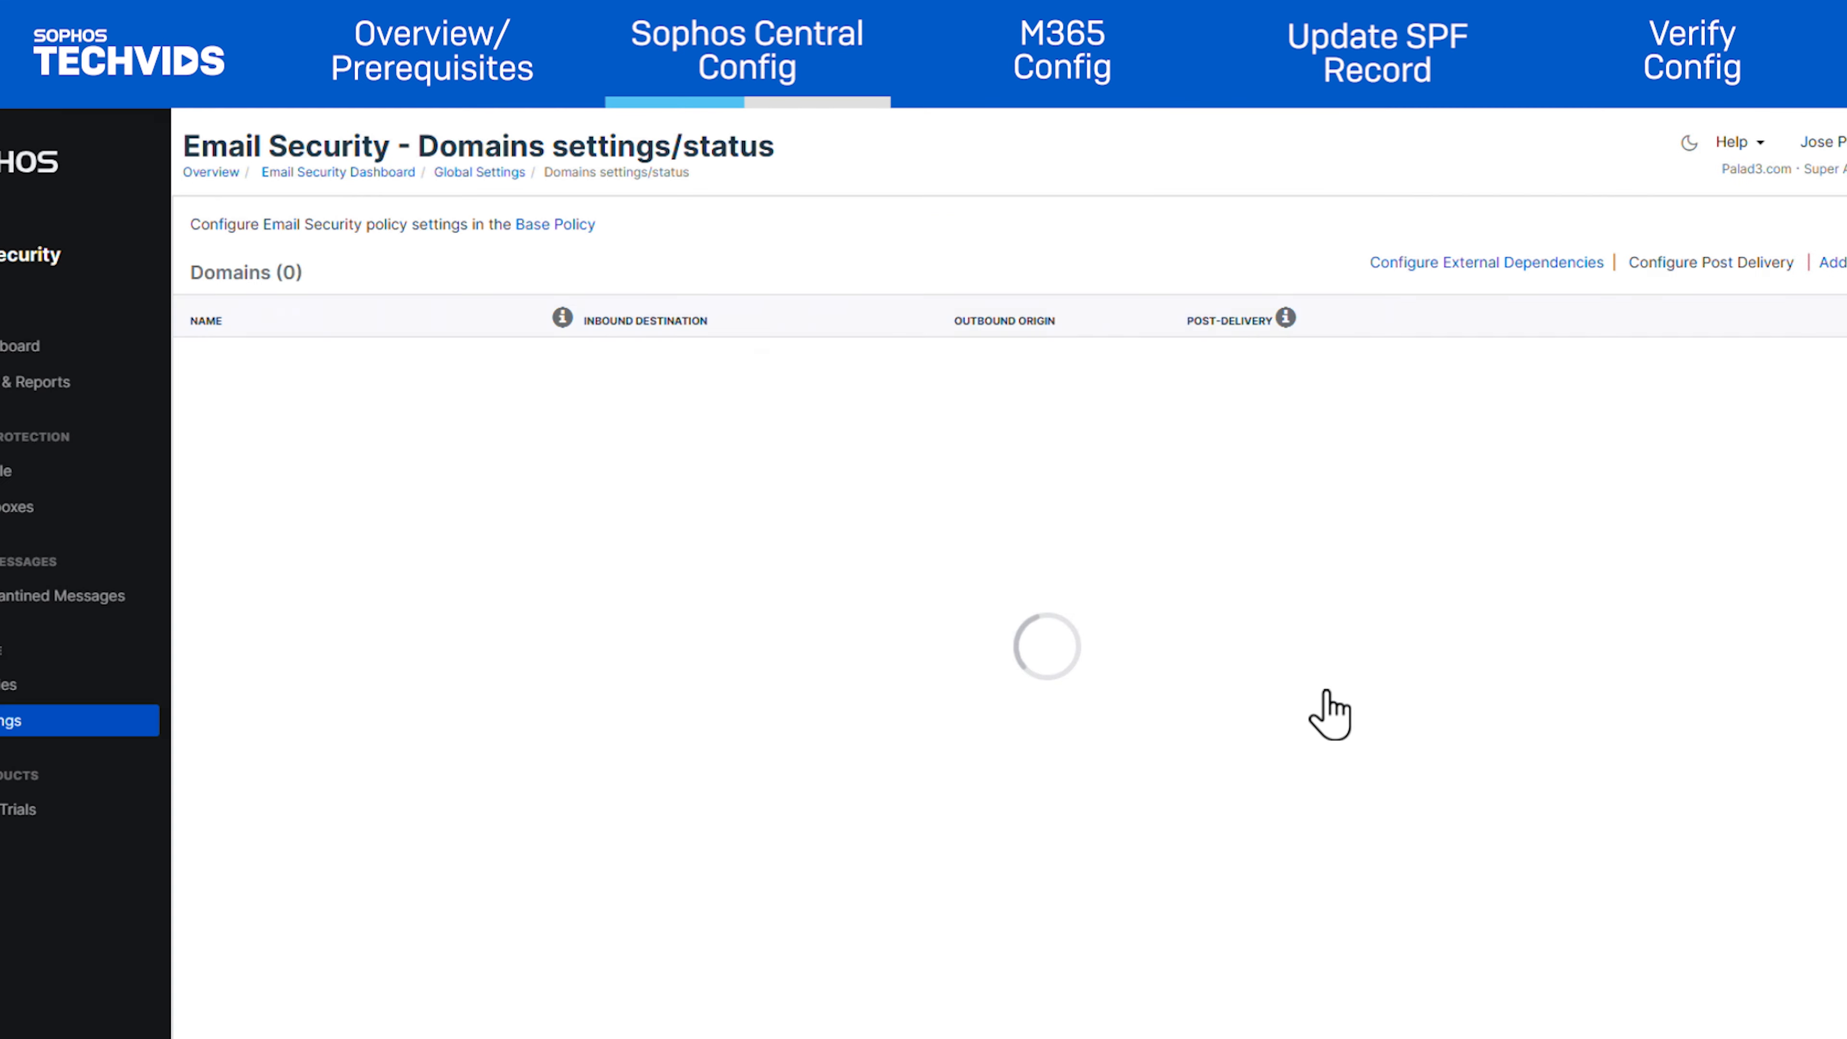
click(1427, 265)
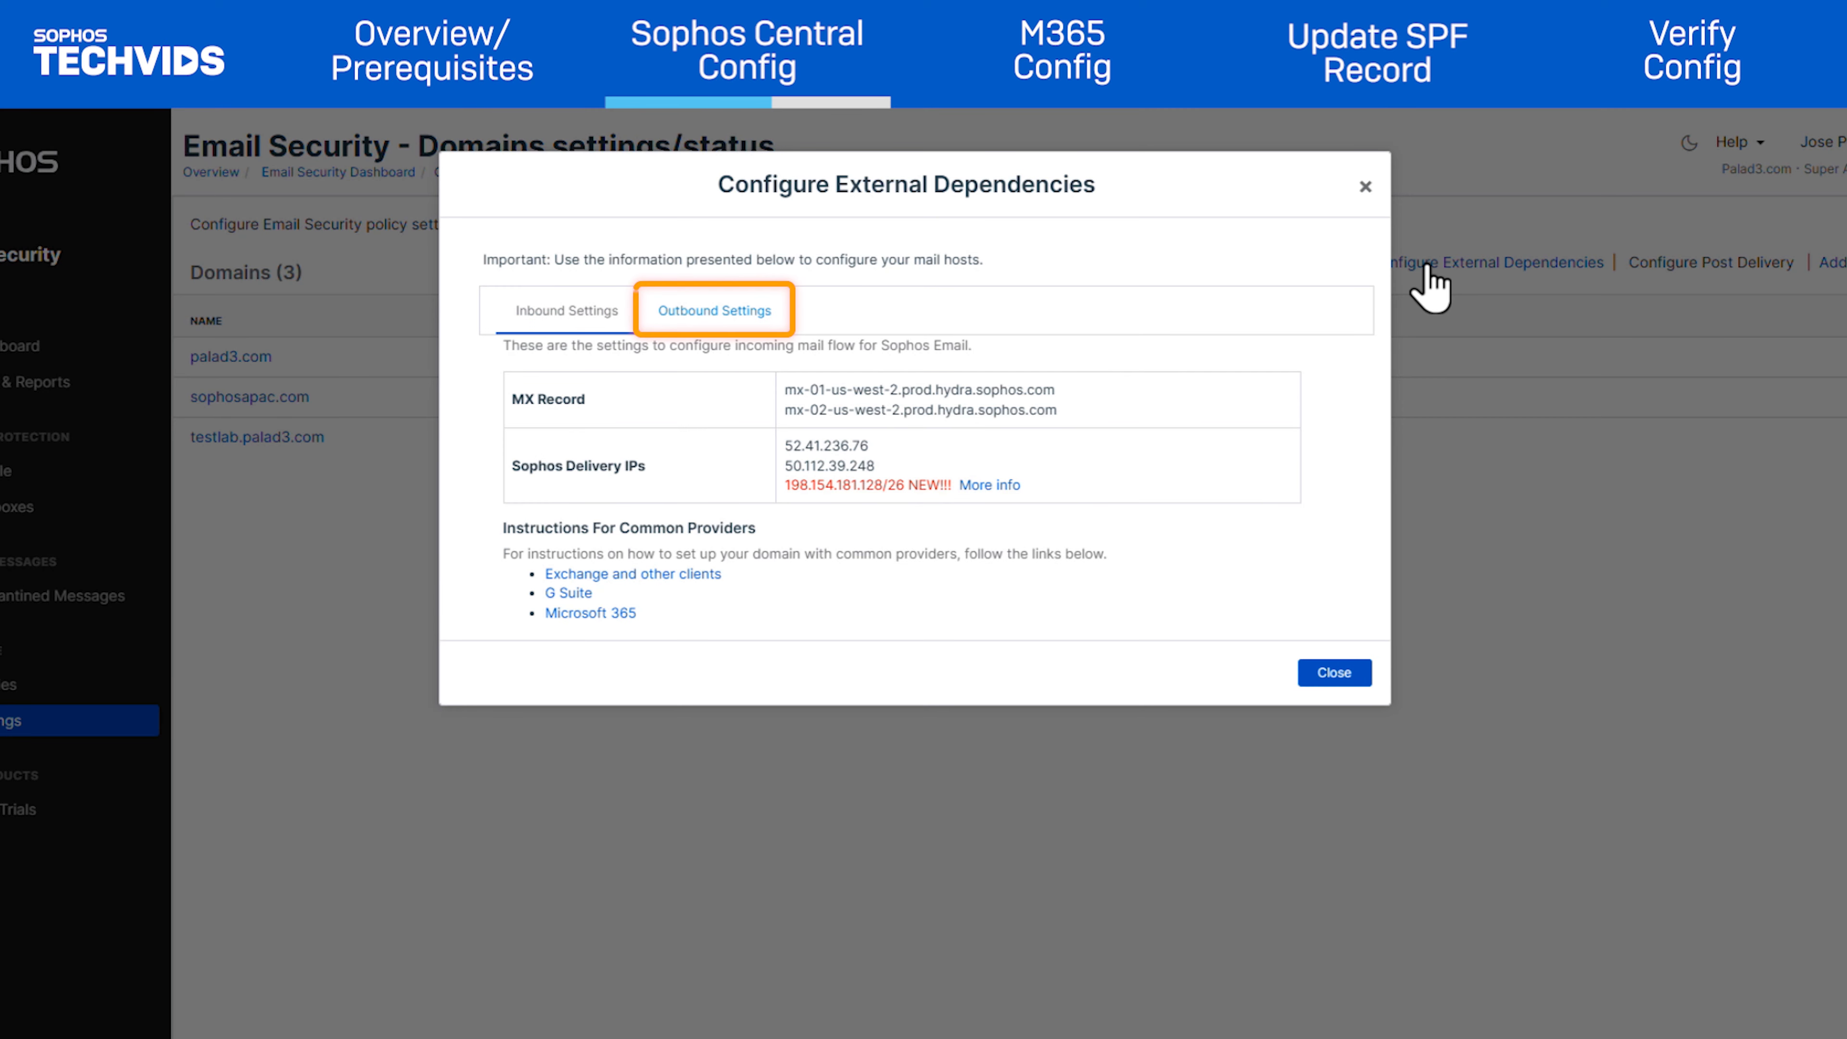
click(700, 320)
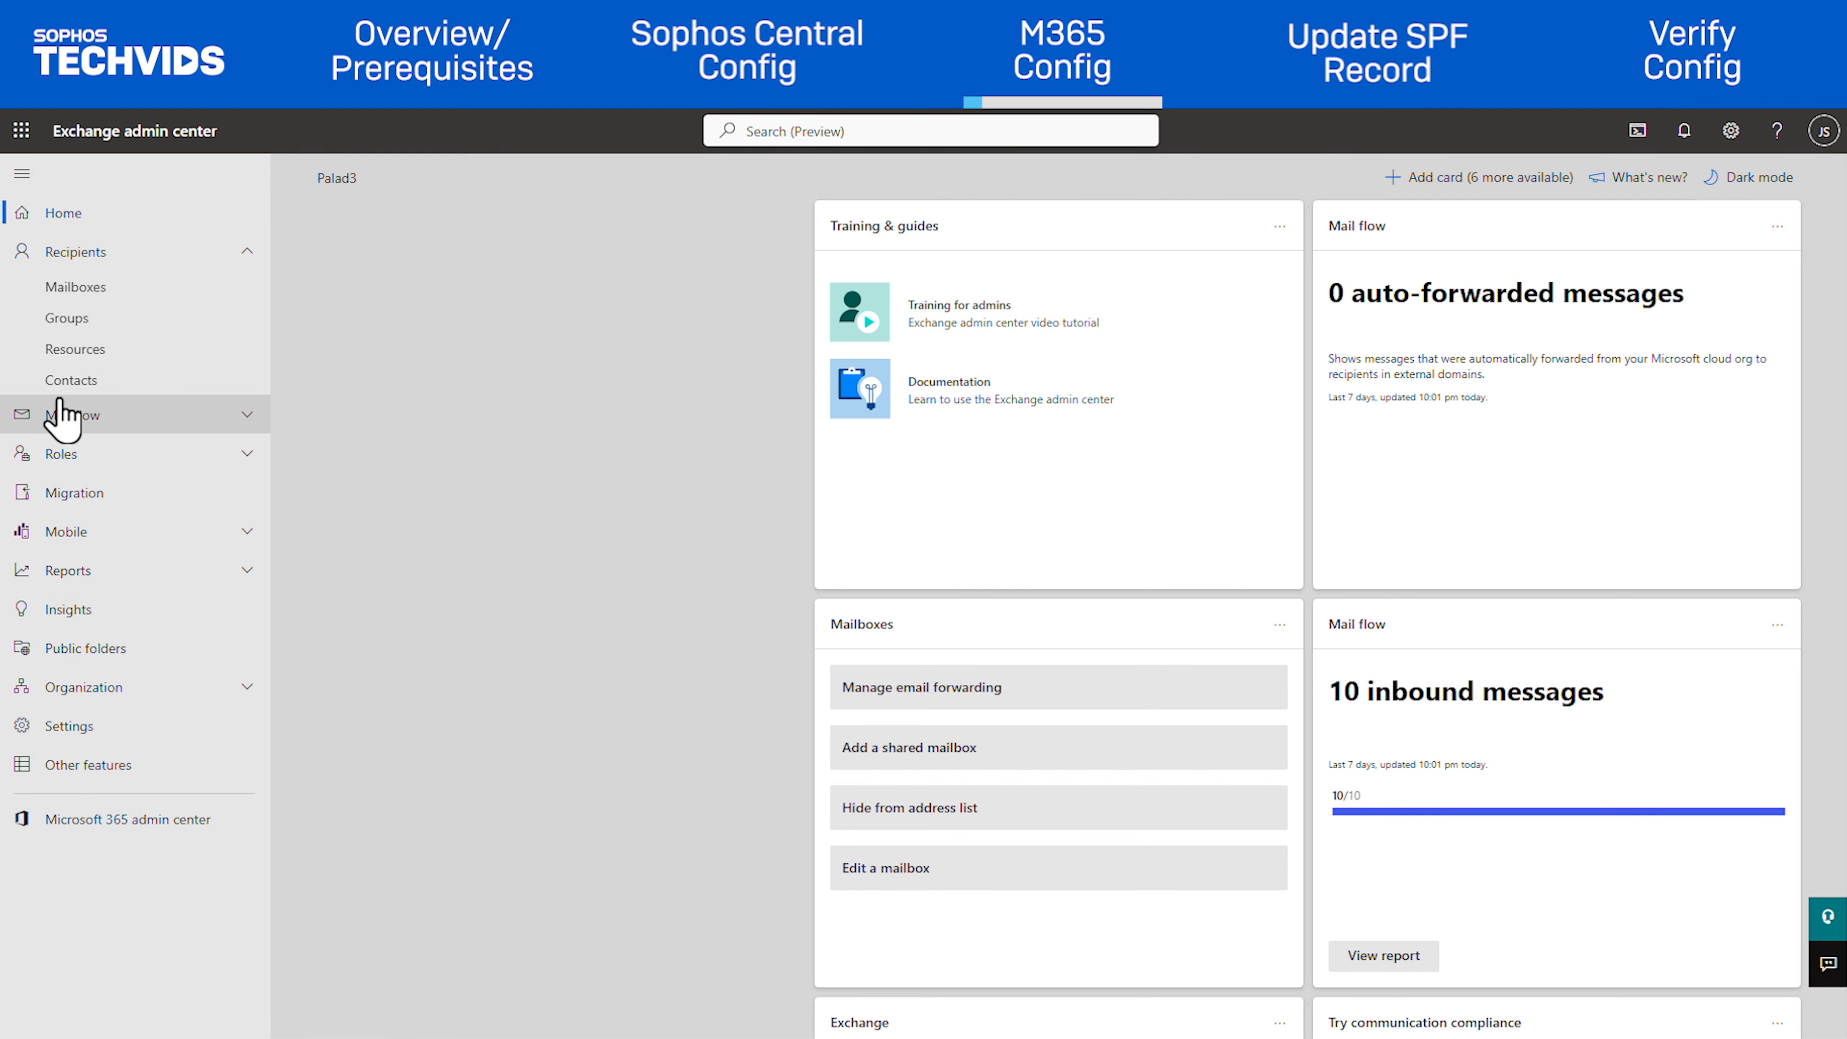
Start a new connector under Mail flow > Connectors from Office 365 to a partner organization
click(62, 417)
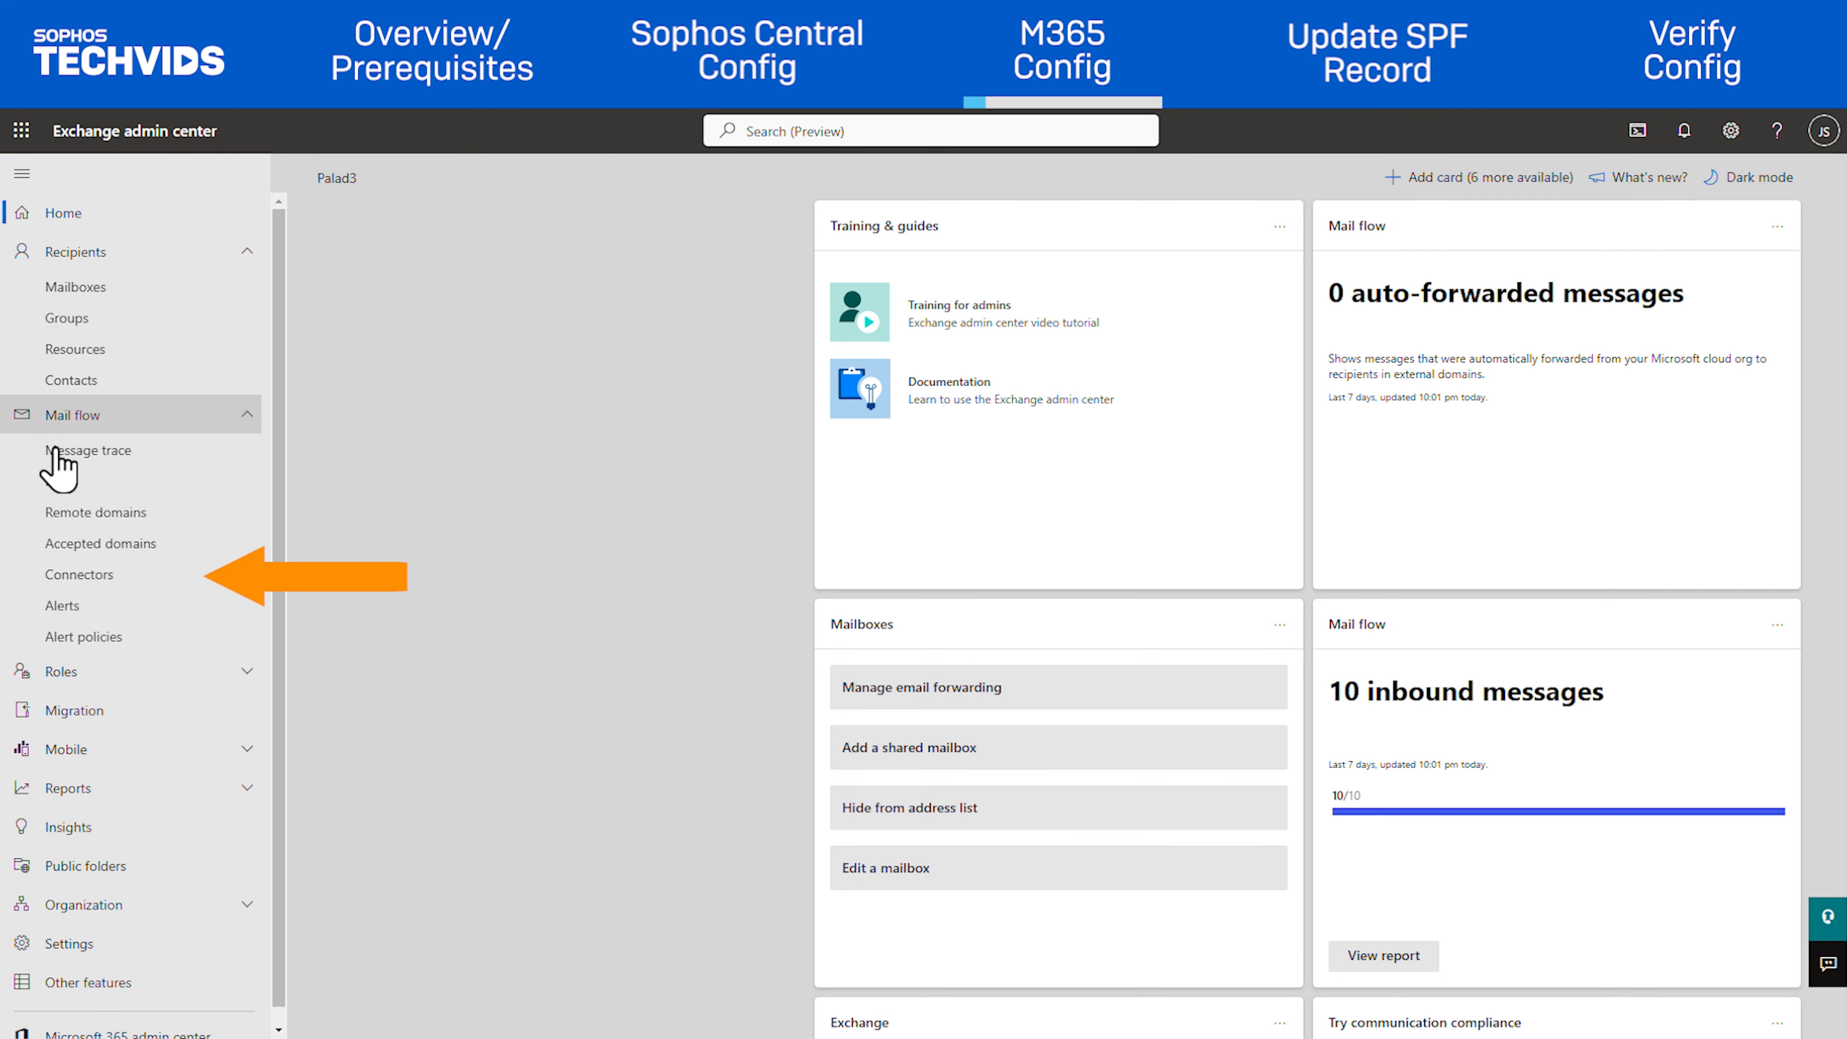
click(67, 577)
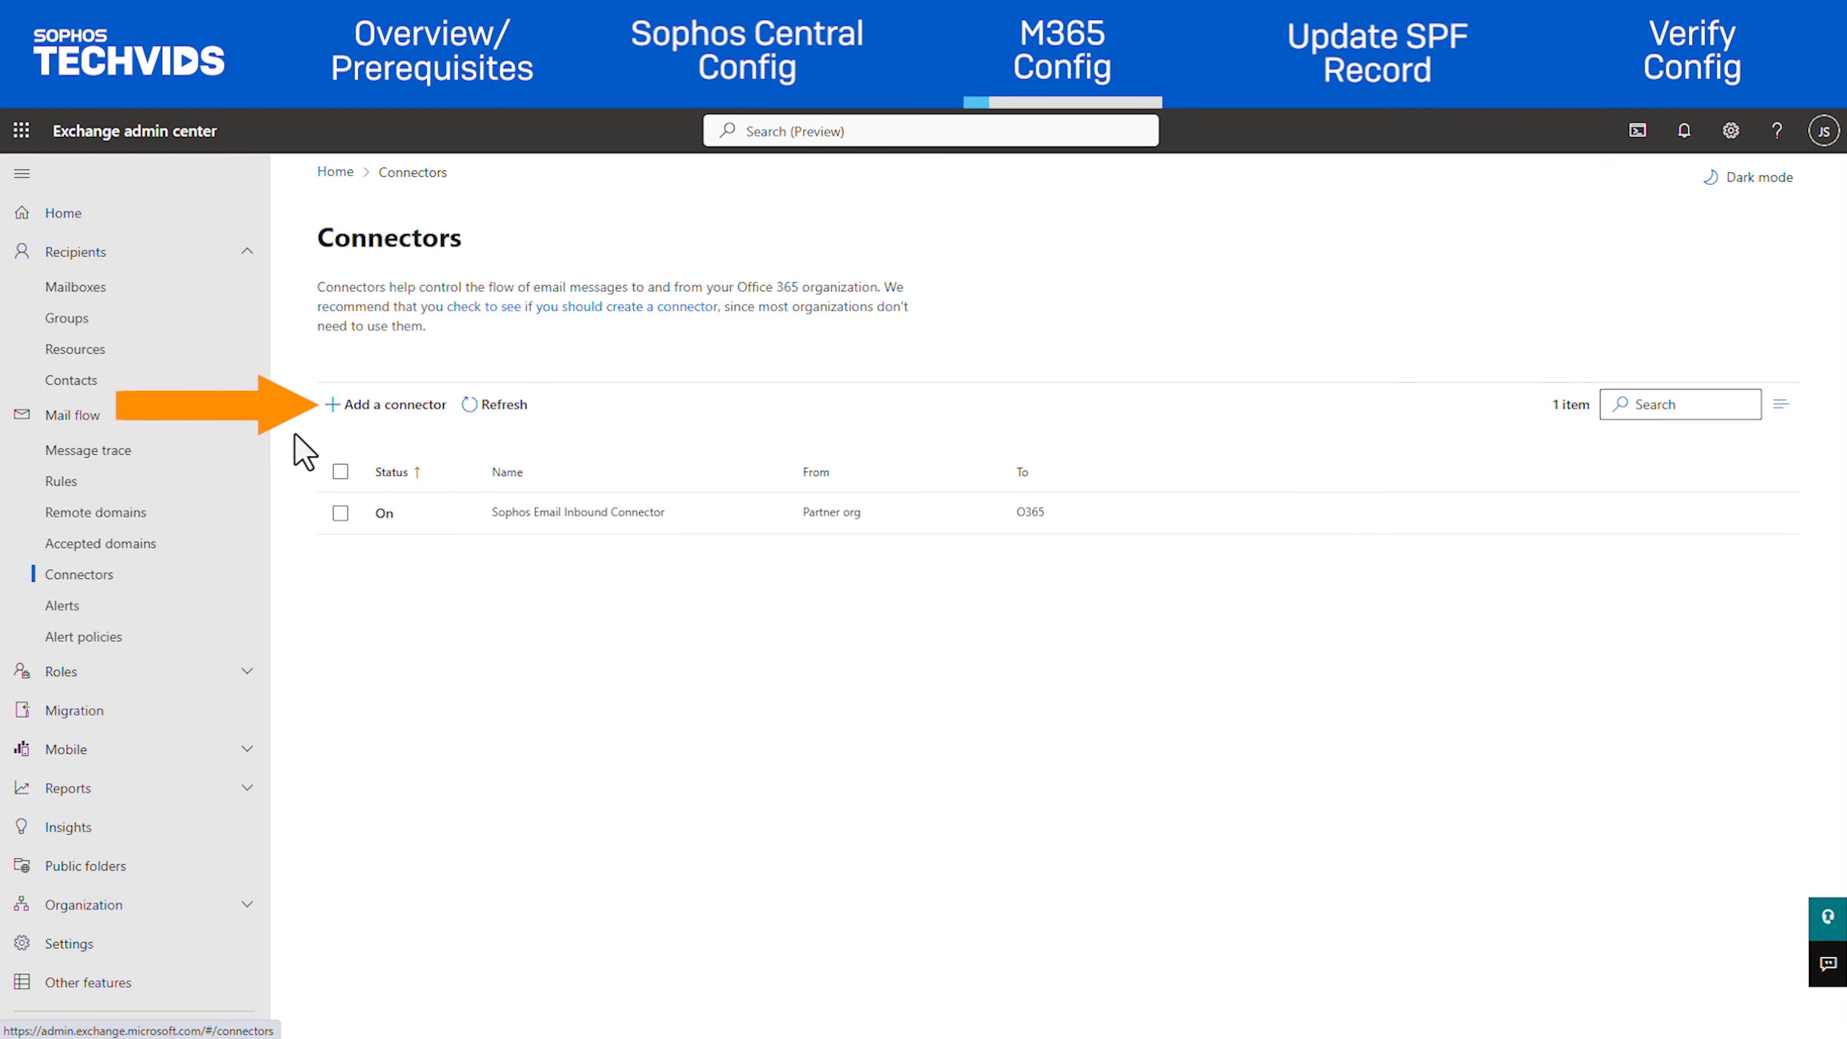
click(363, 408)
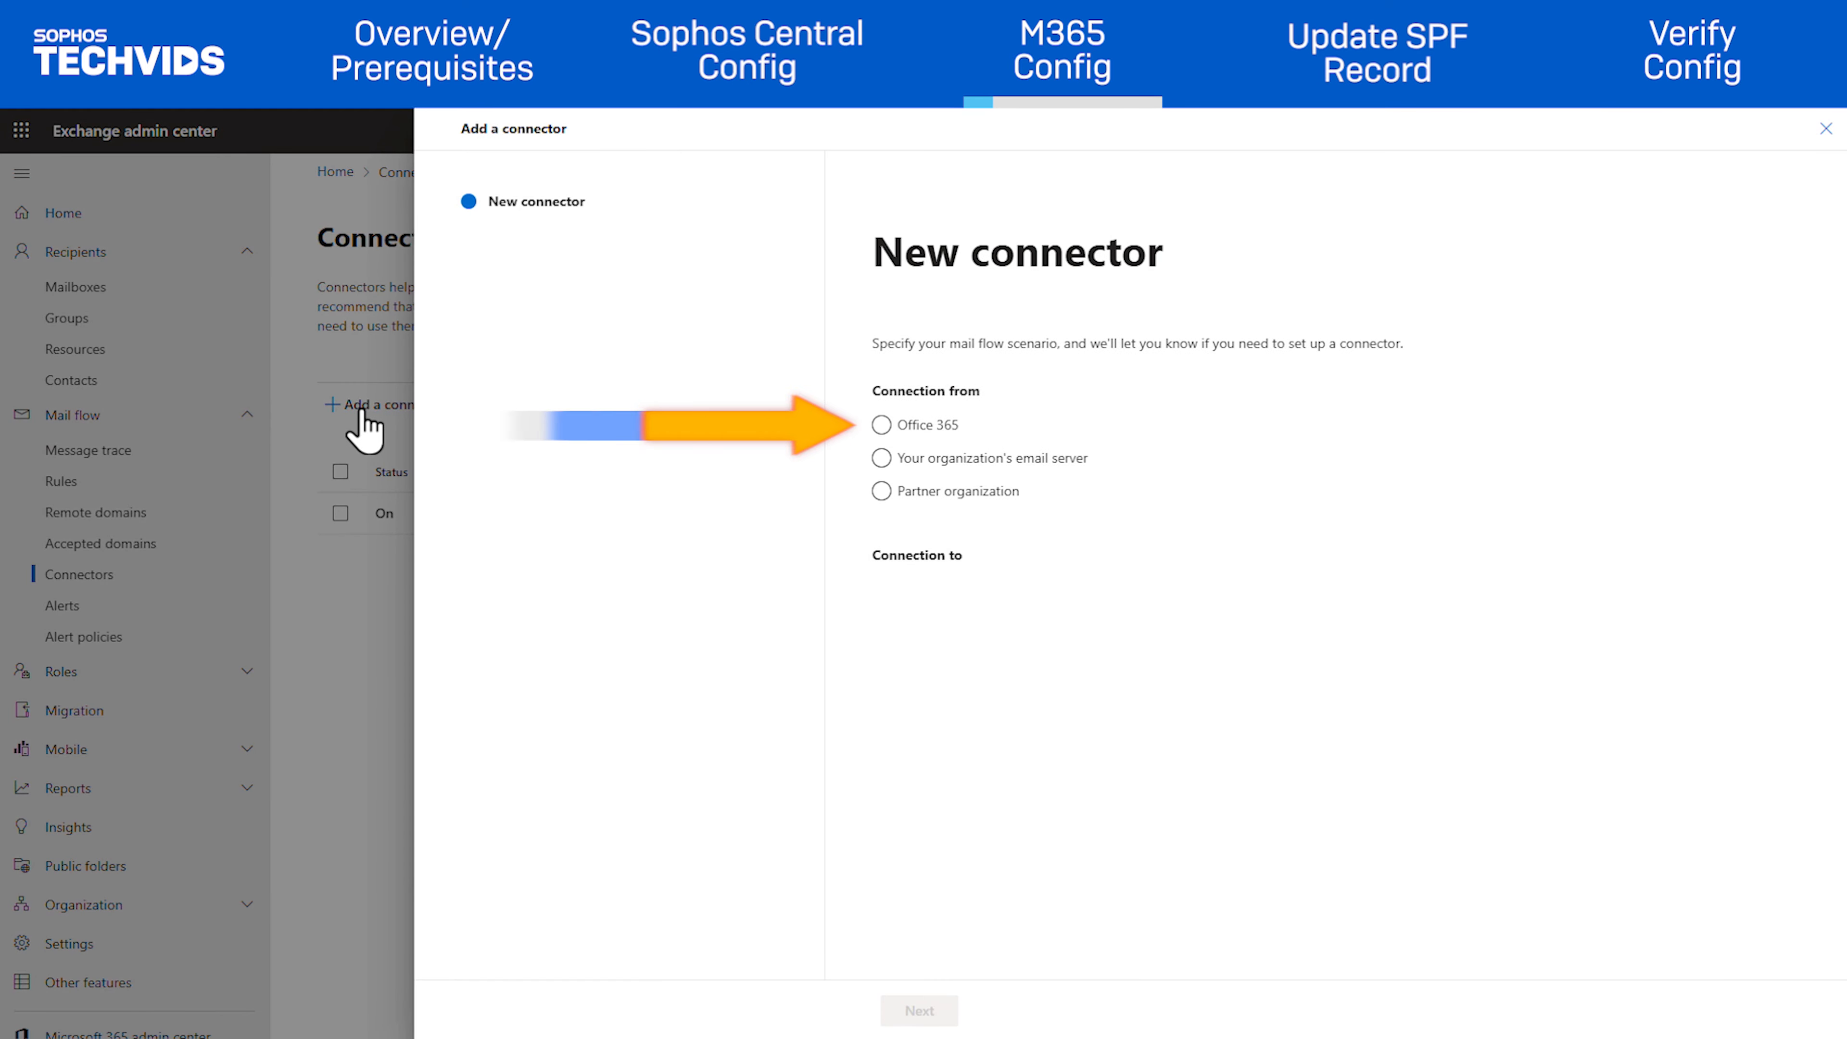
click(882, 425)
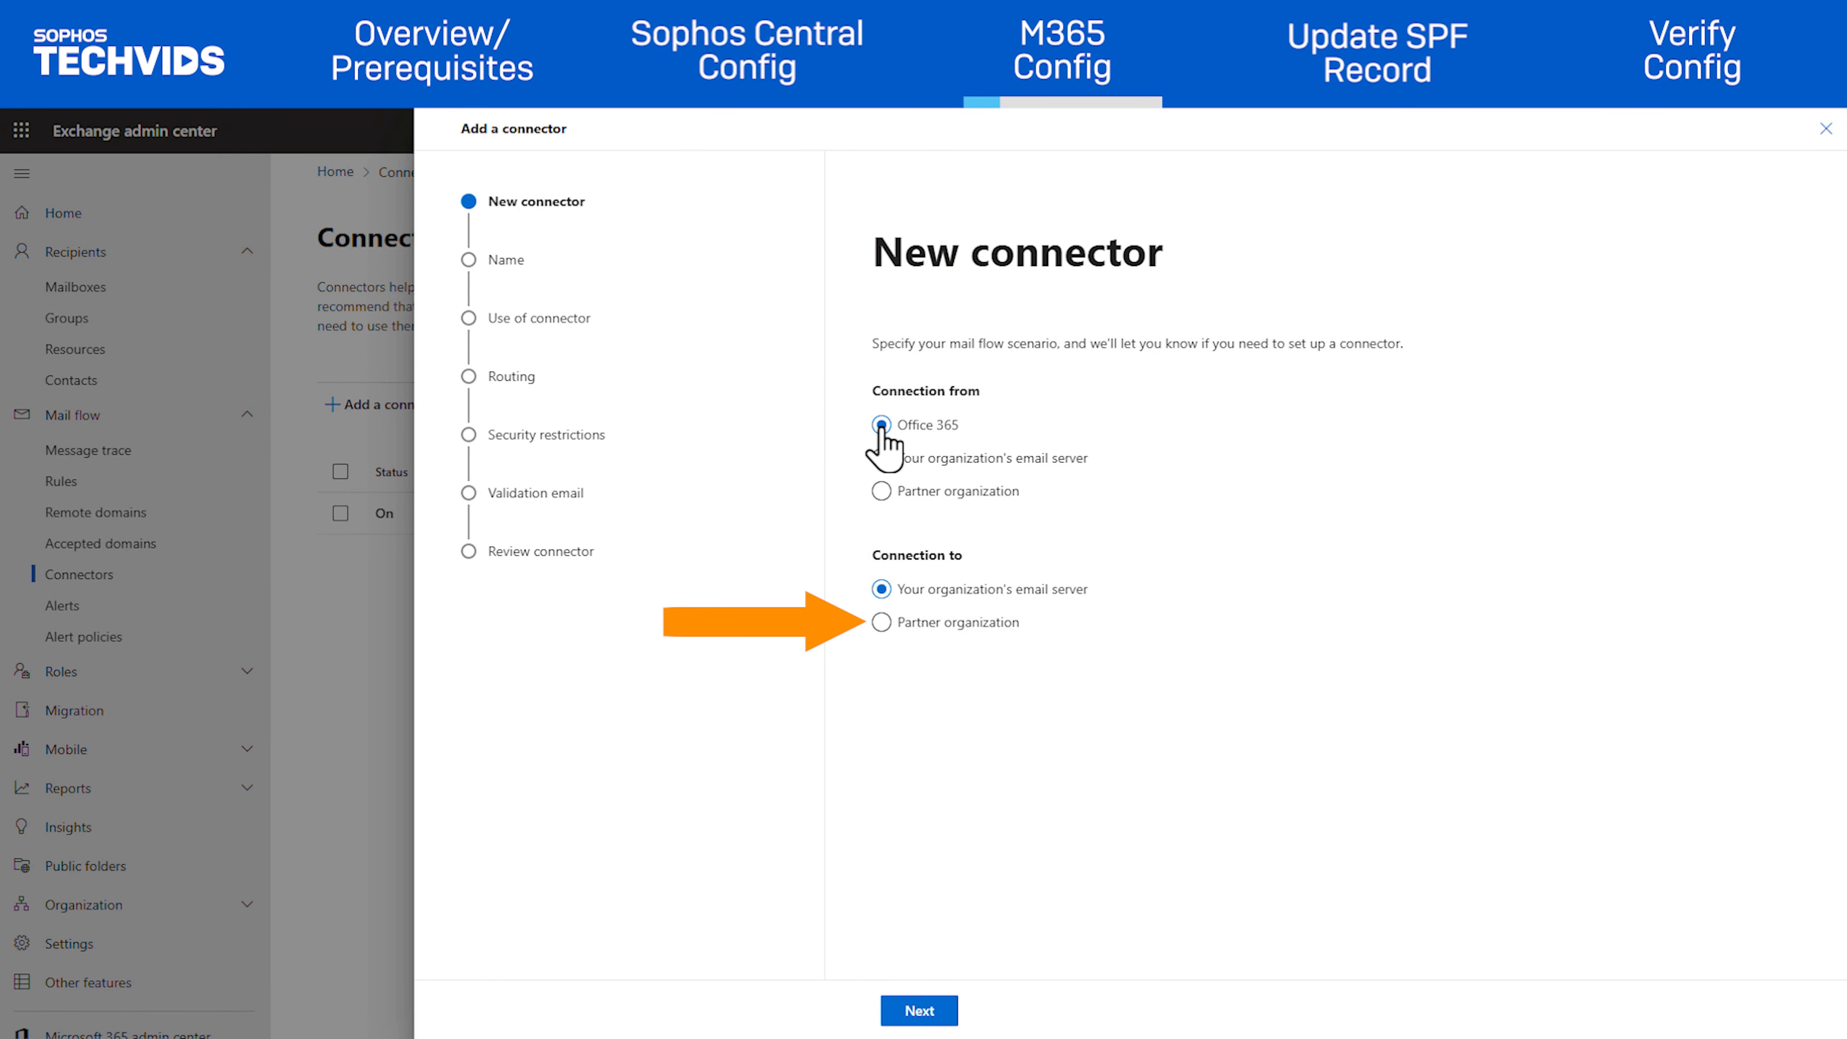
click(882, 622)
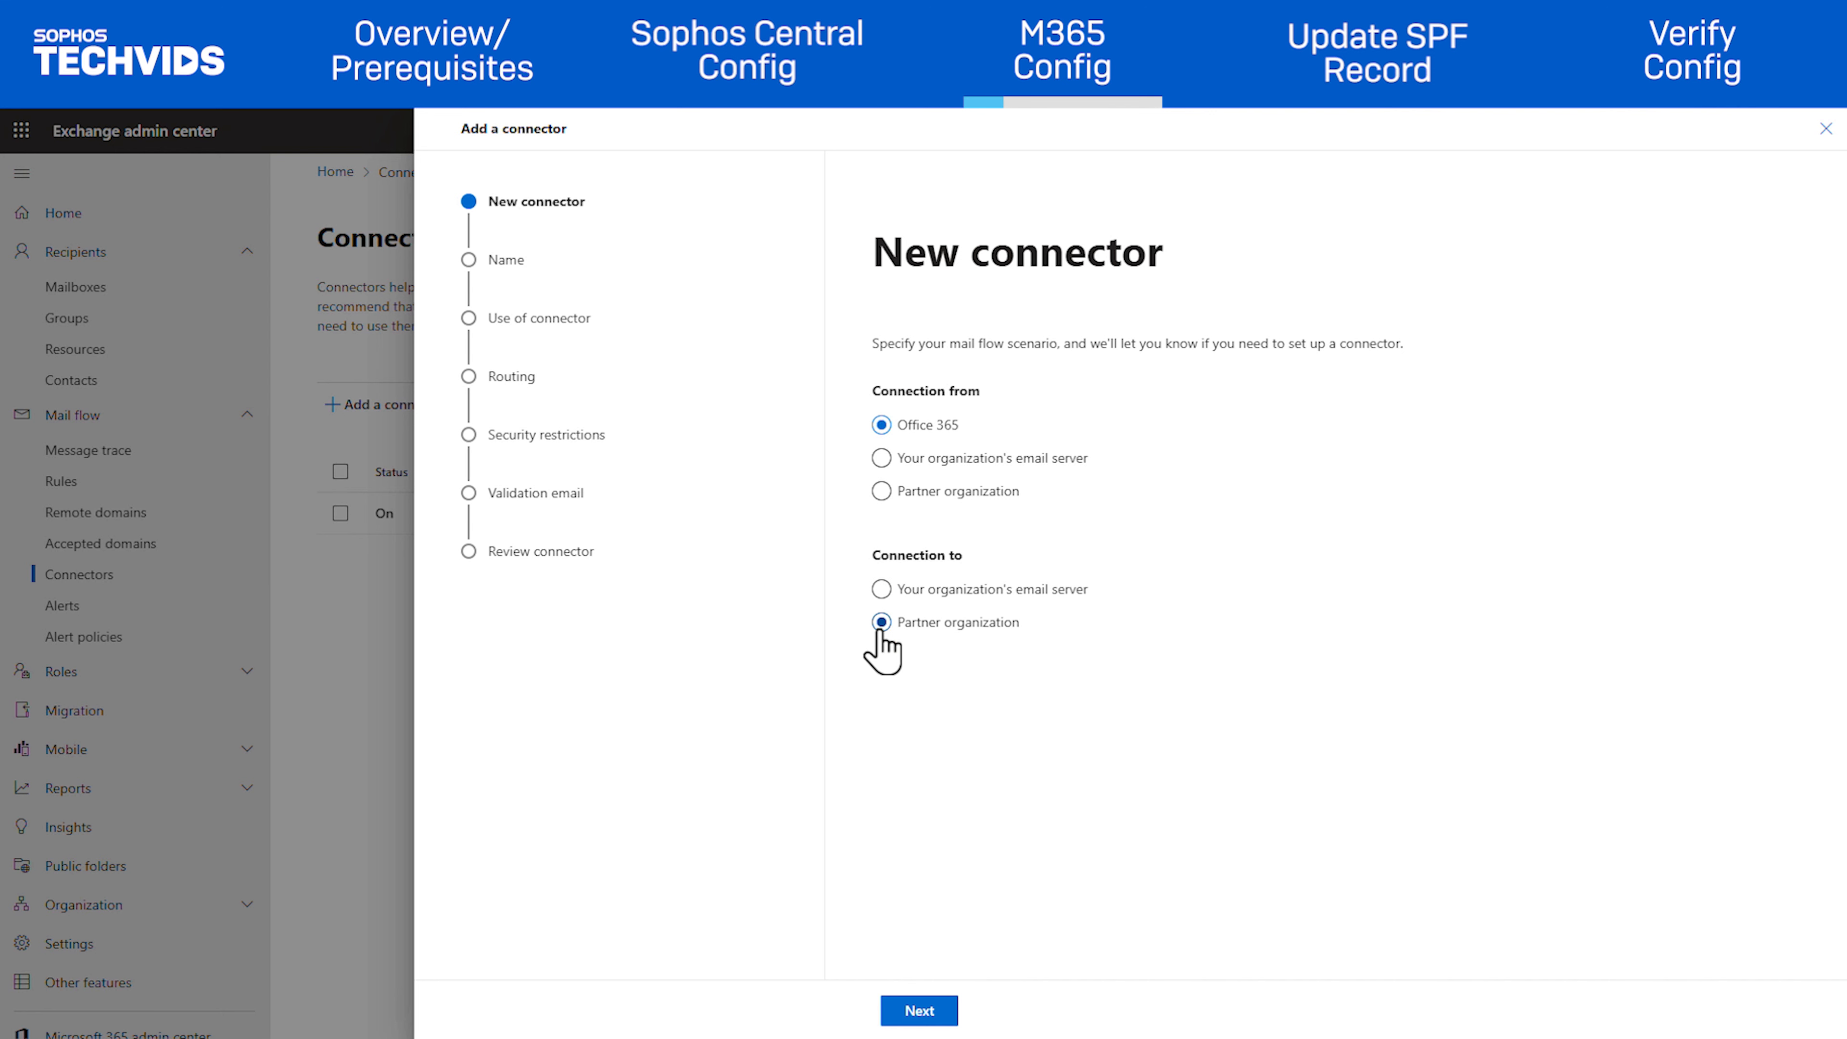
Name the connector 'Sophos Email Outbound Connector'
click(938, 1014)
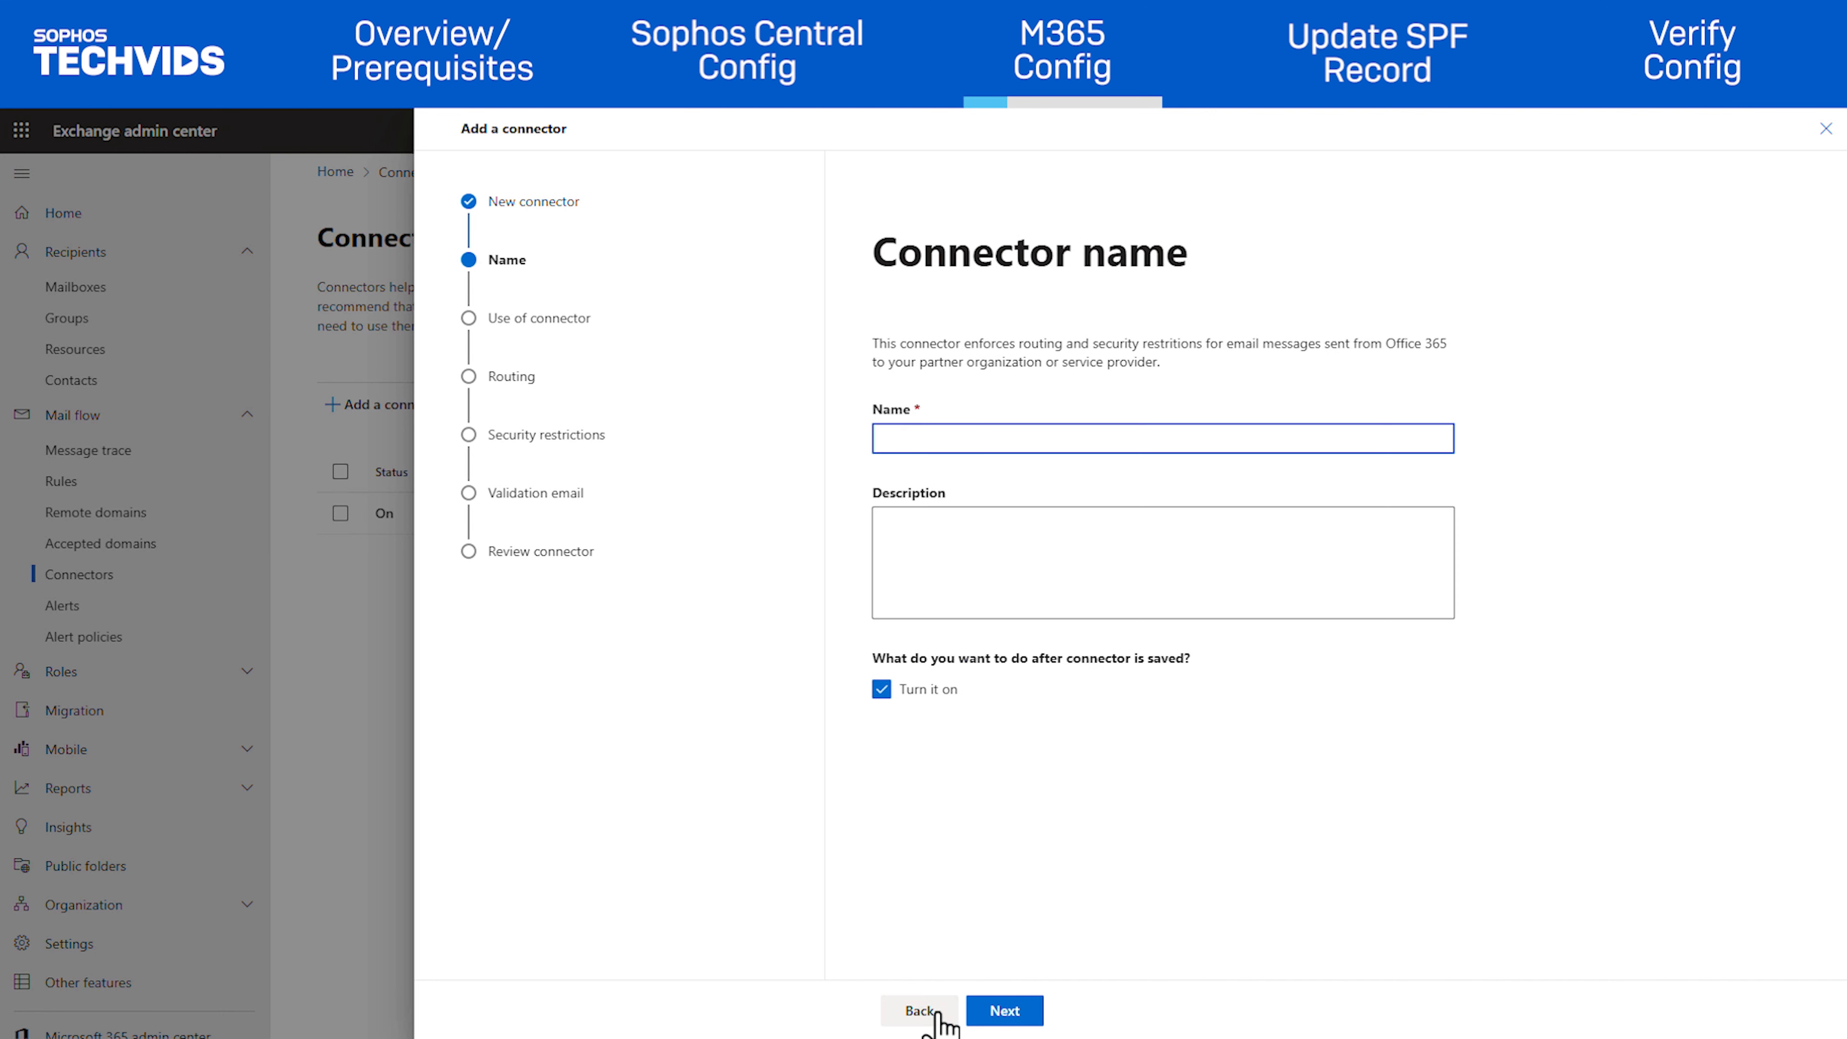
text(Sophos Email Outbound Connector)
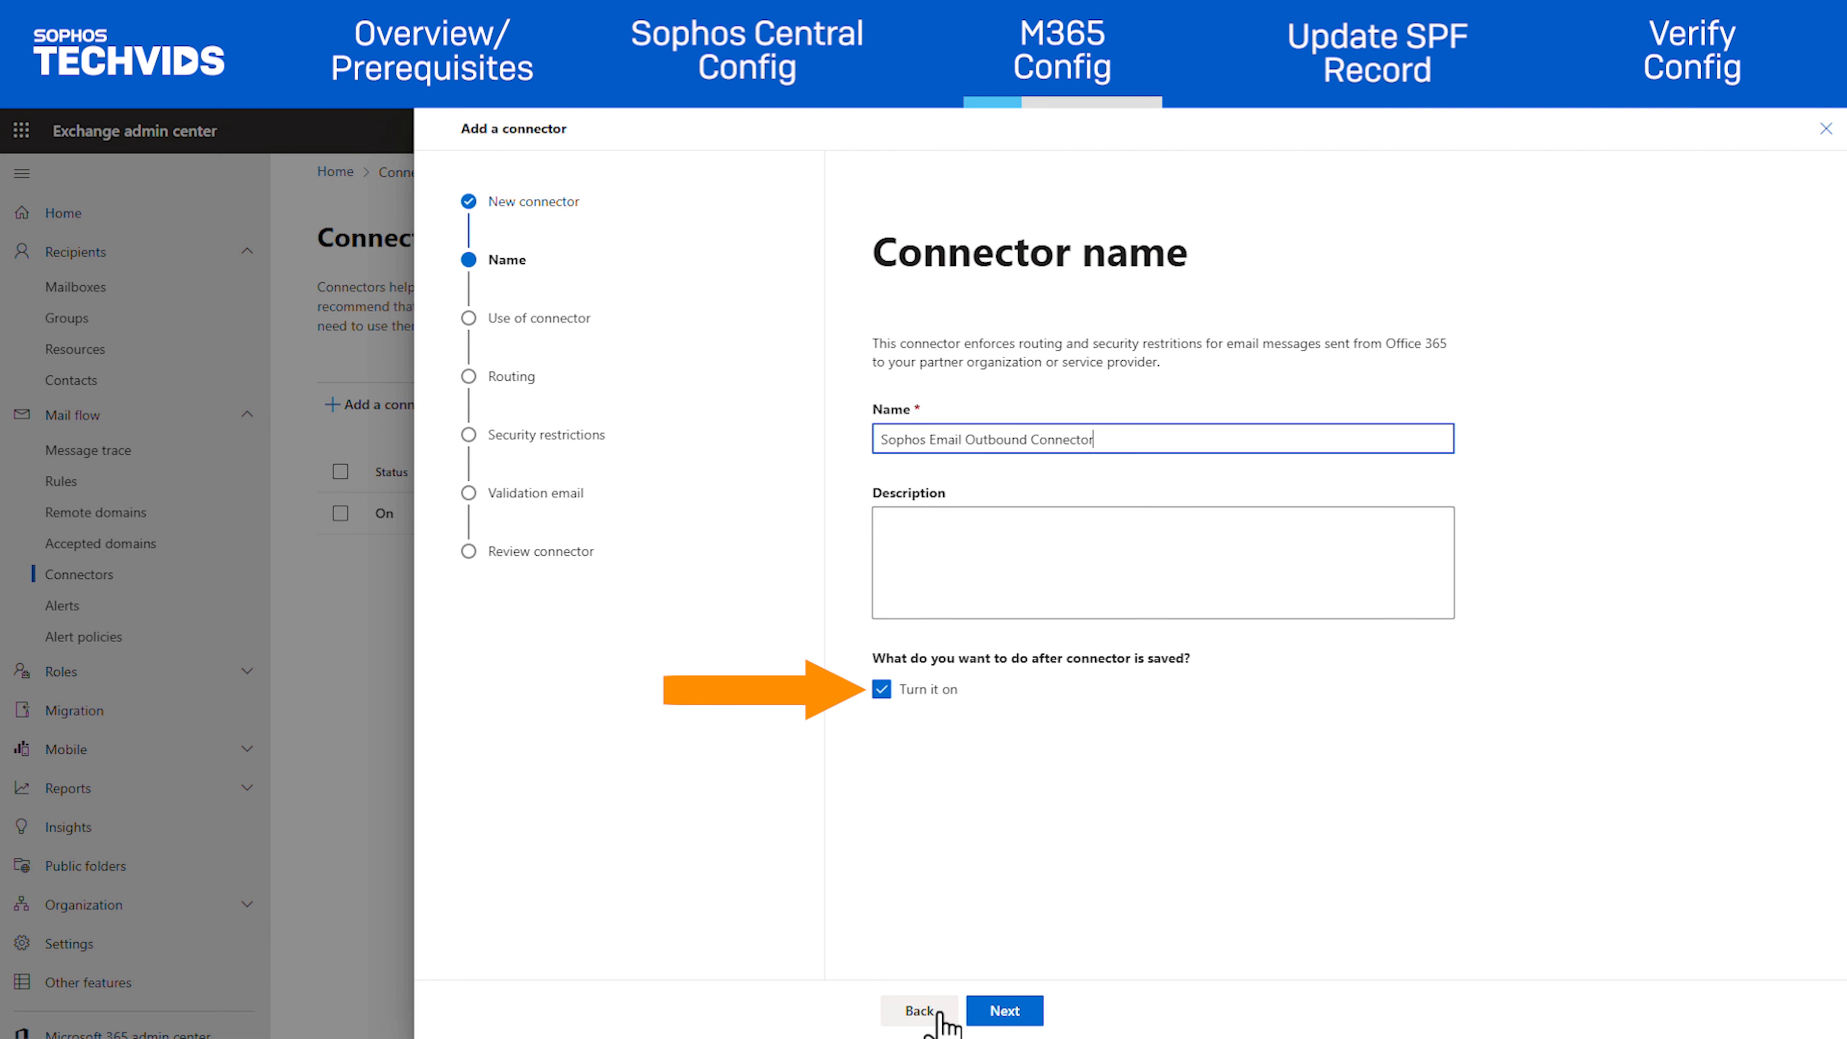
click(1026, 1019)
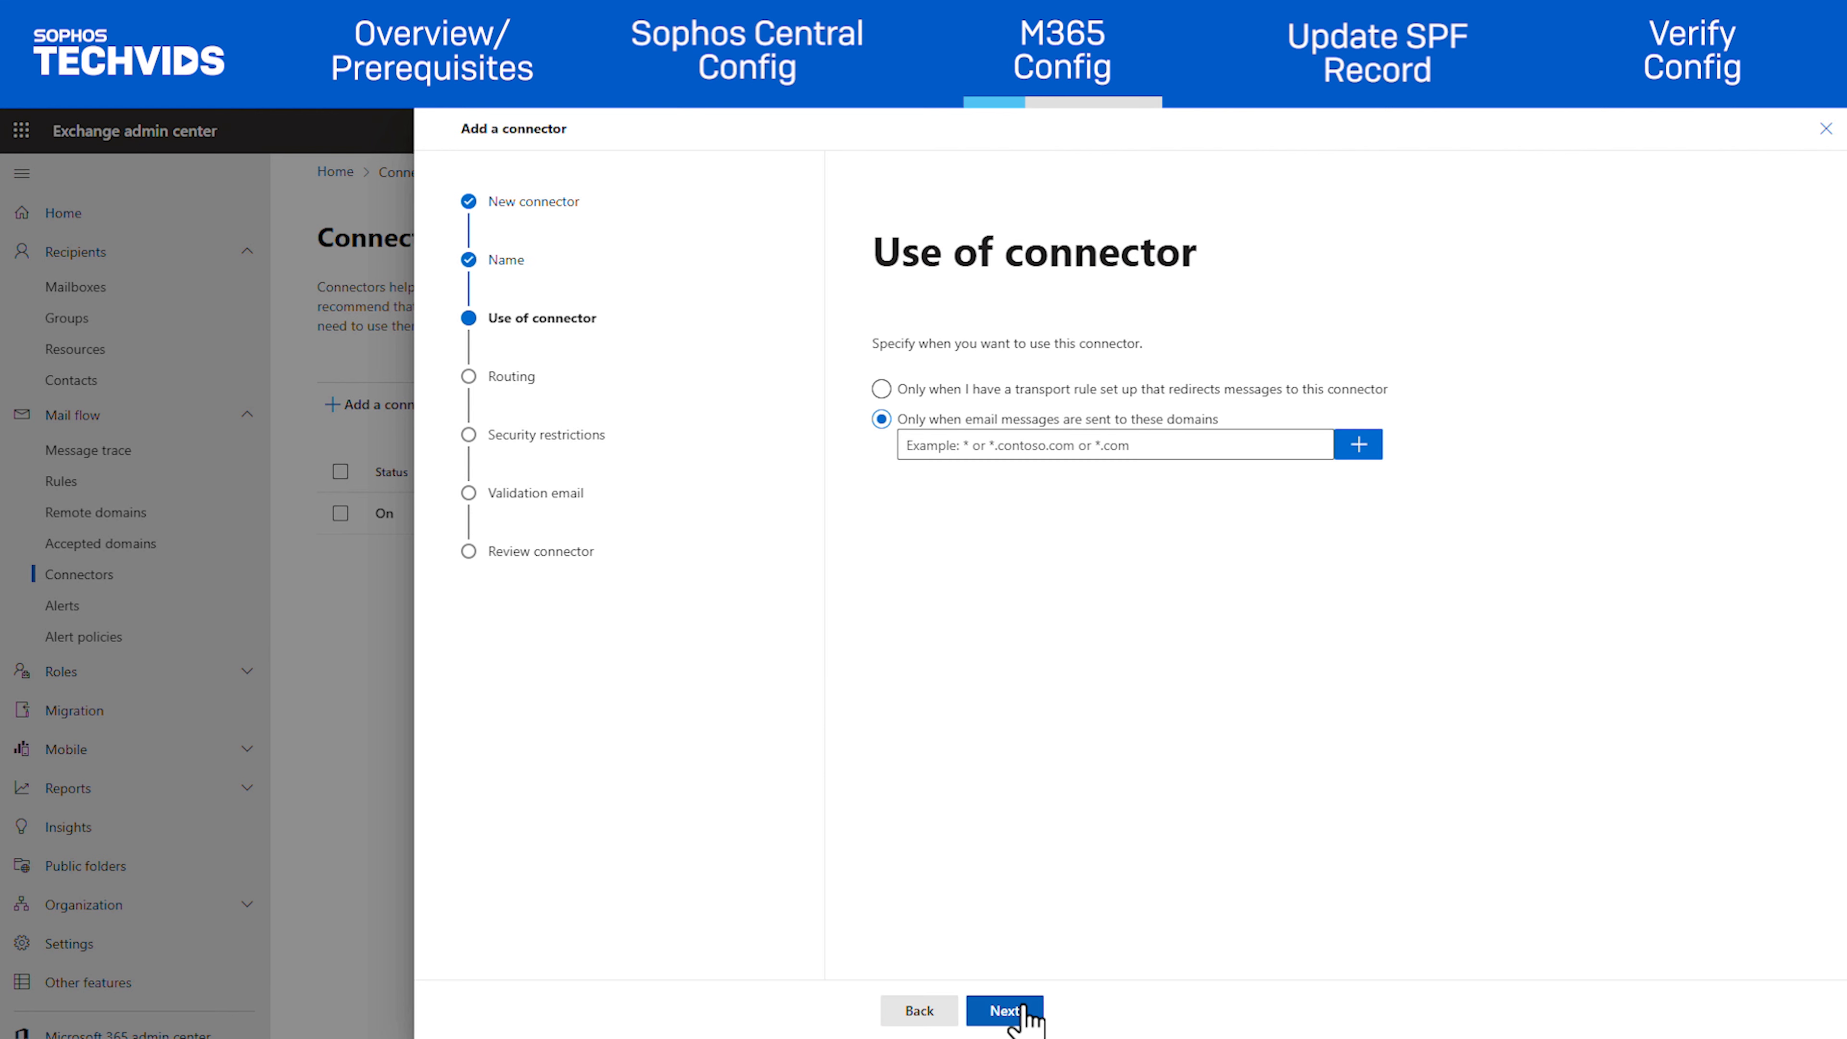
Apply the connector to mail sent to domain '*' and advance to Routing
click(1117, 437)
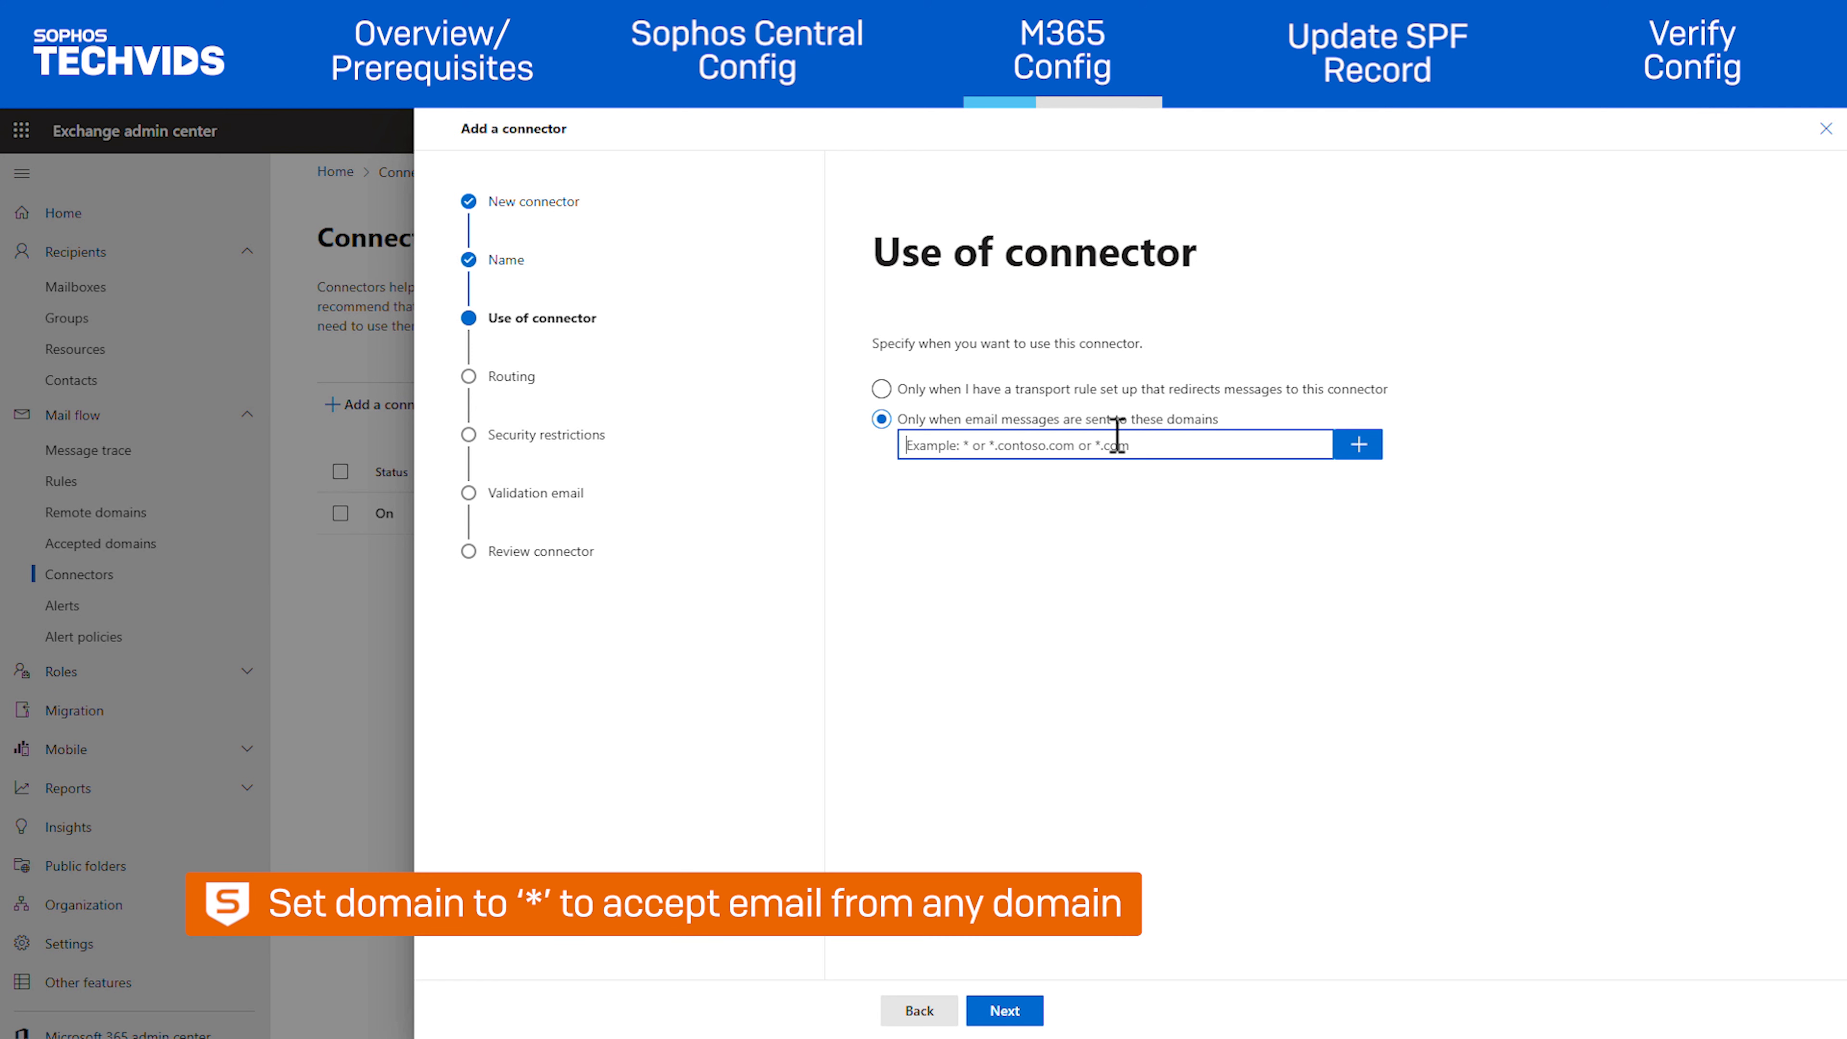
text(*)
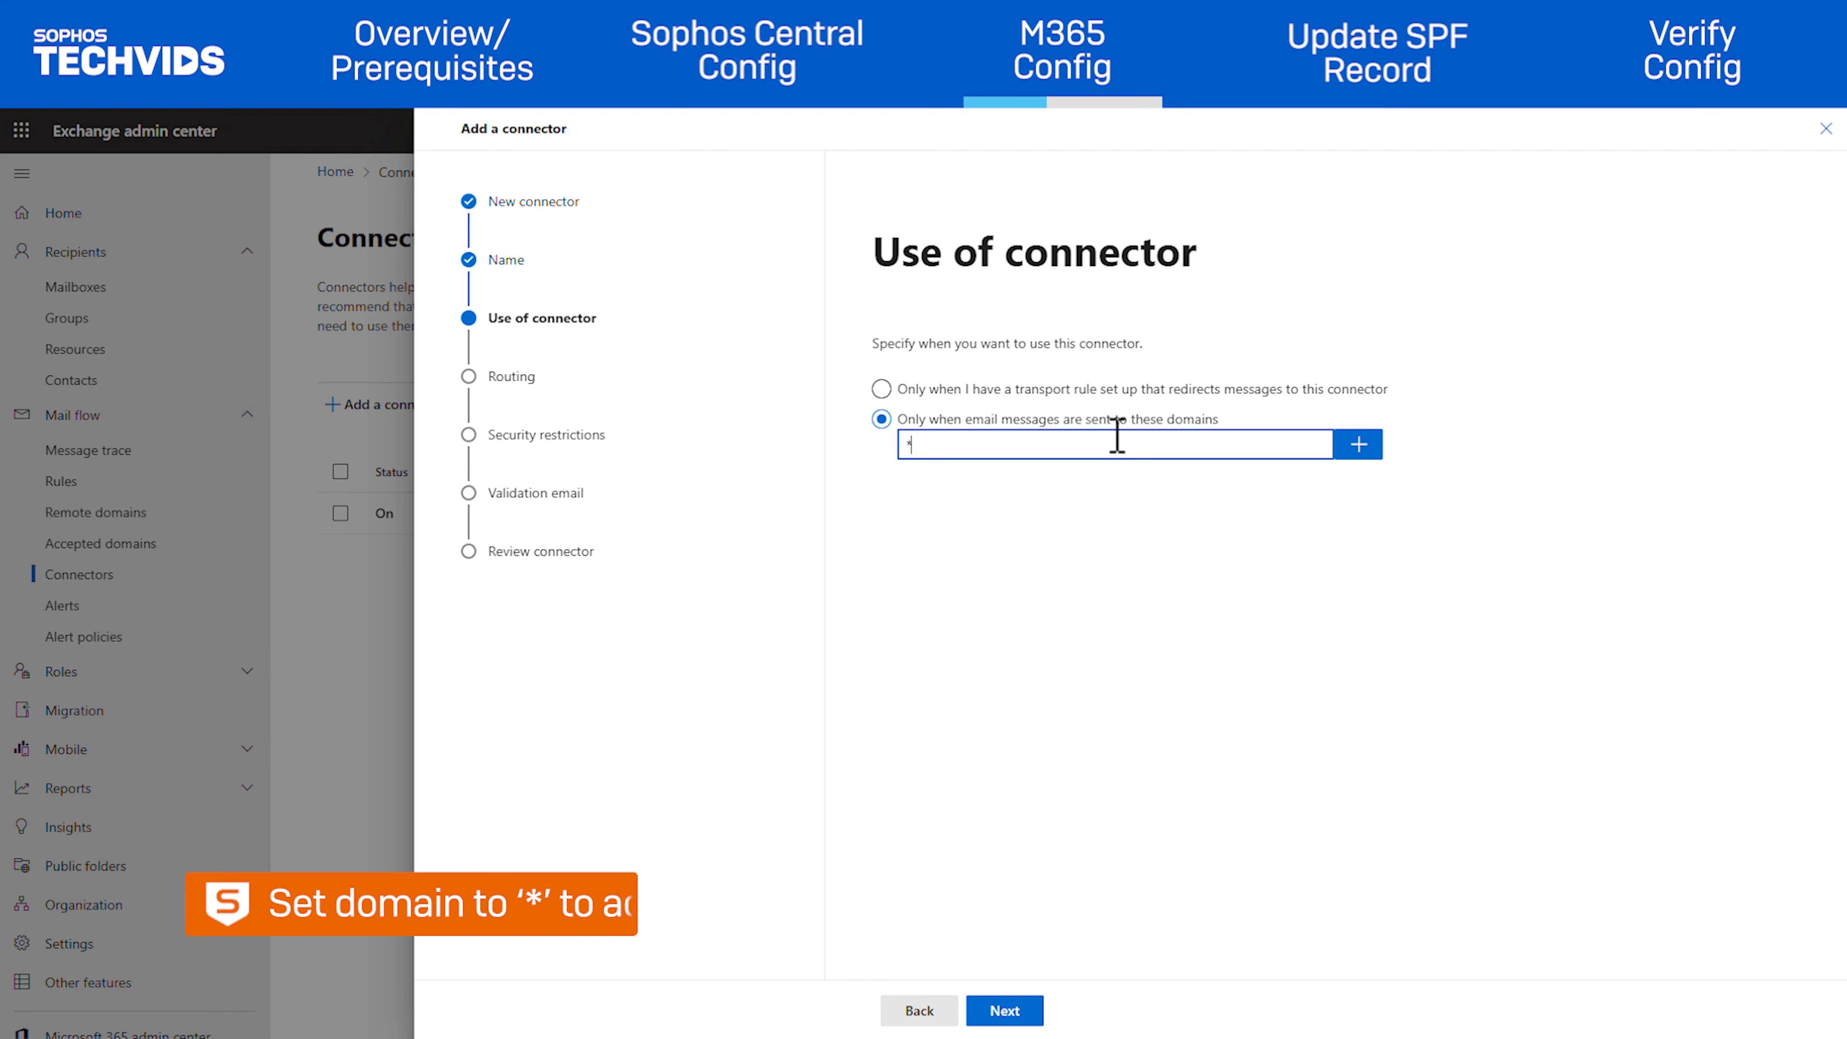
click(1359, 445)
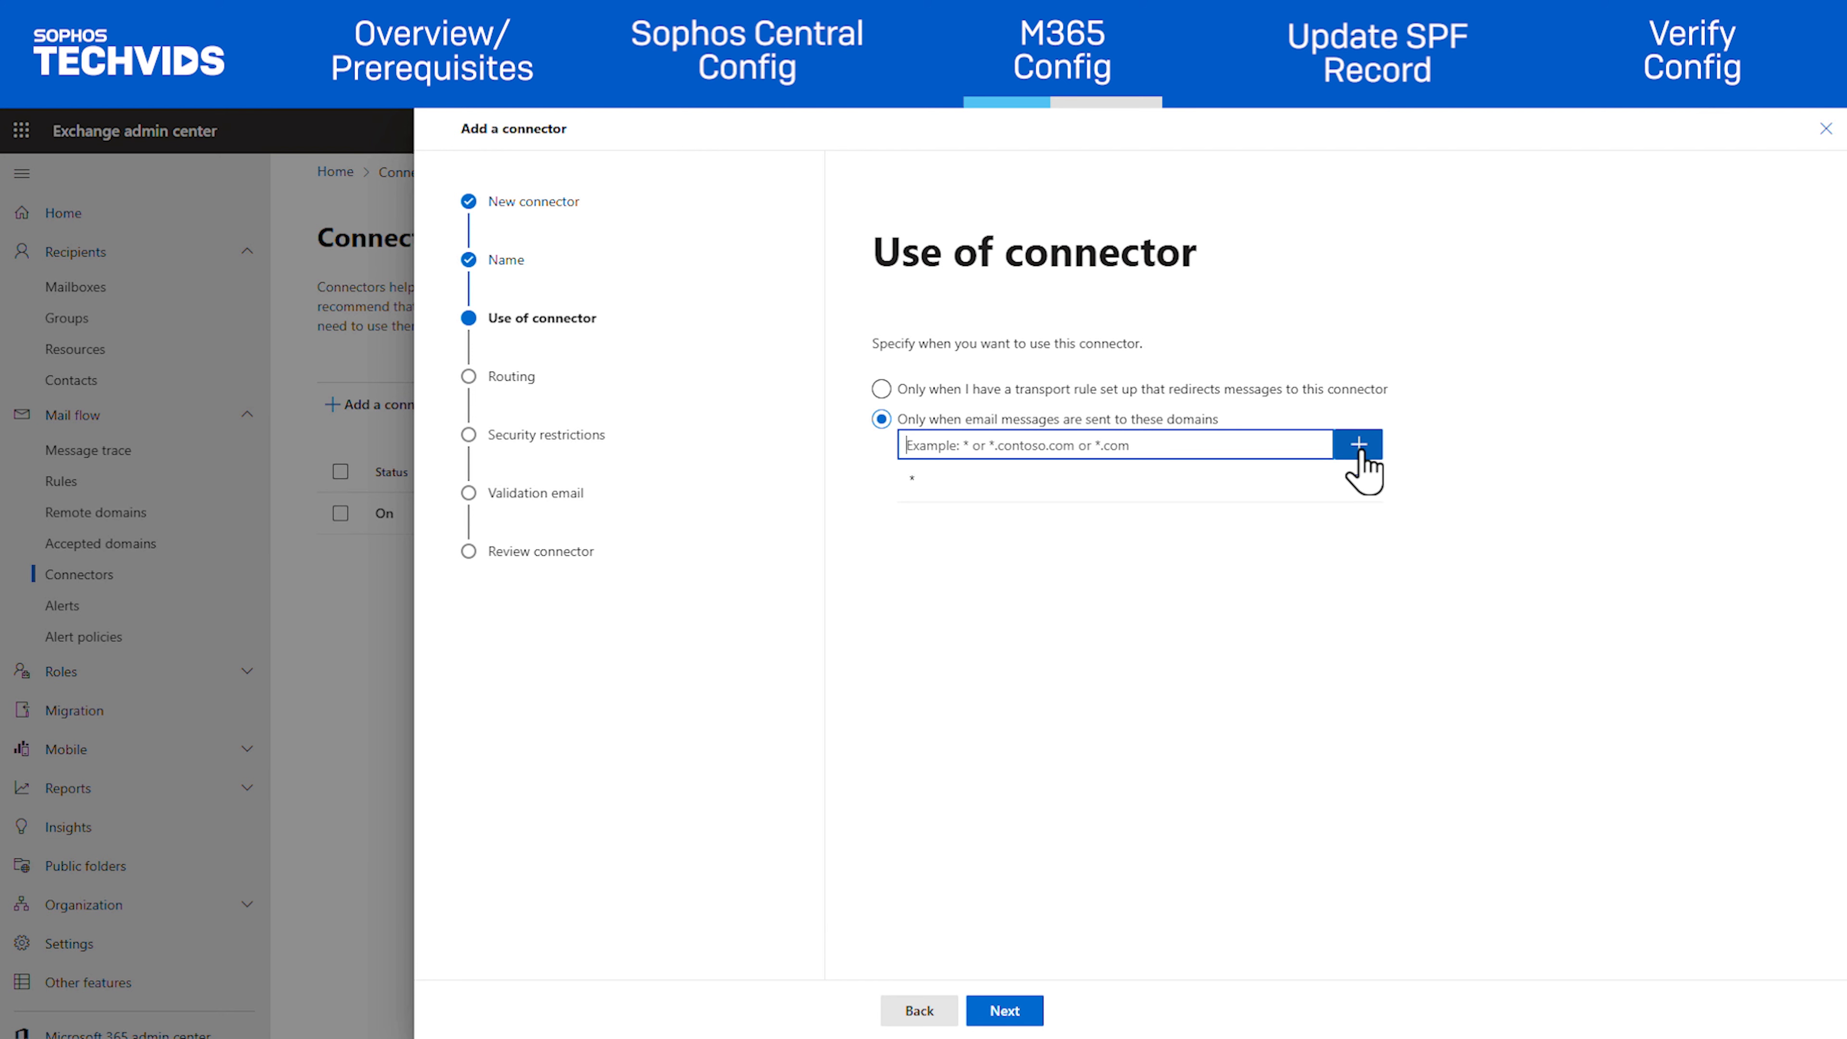
click(1005, 1011)
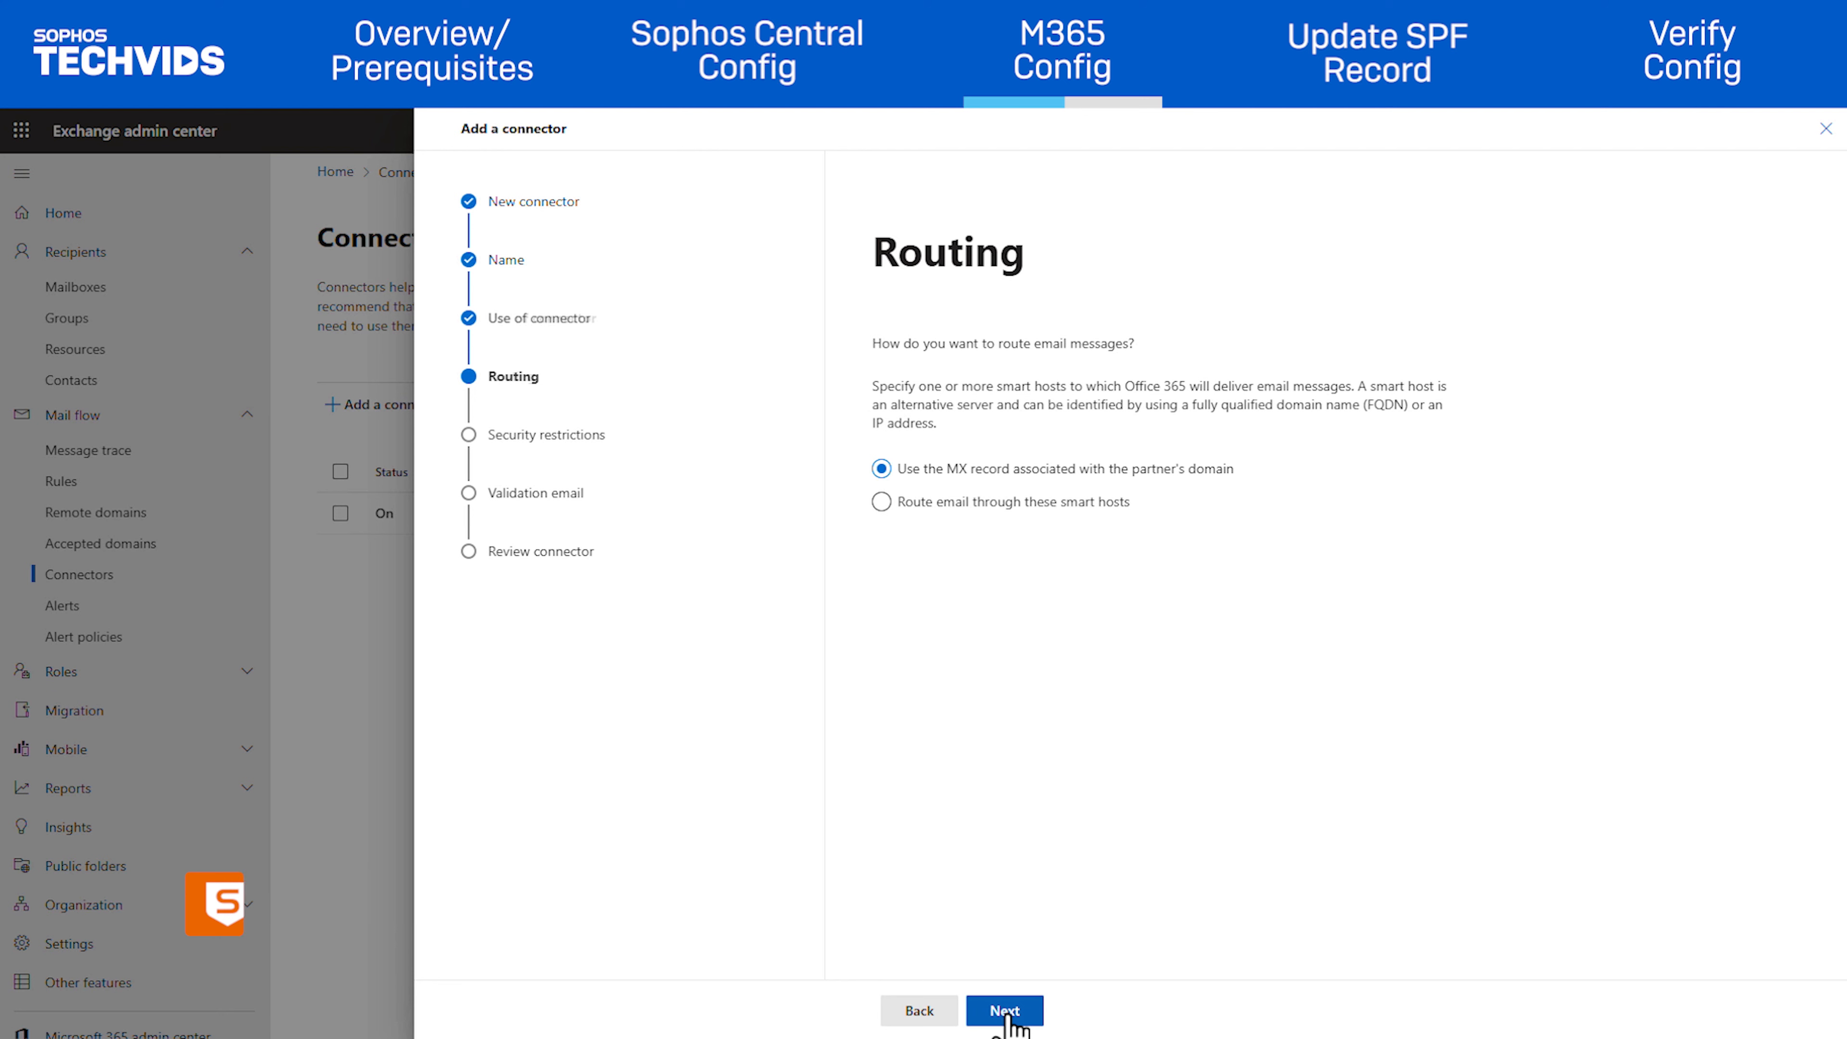
Route mail through the pasted Sophos relay host as a smart host
click(881, 503)
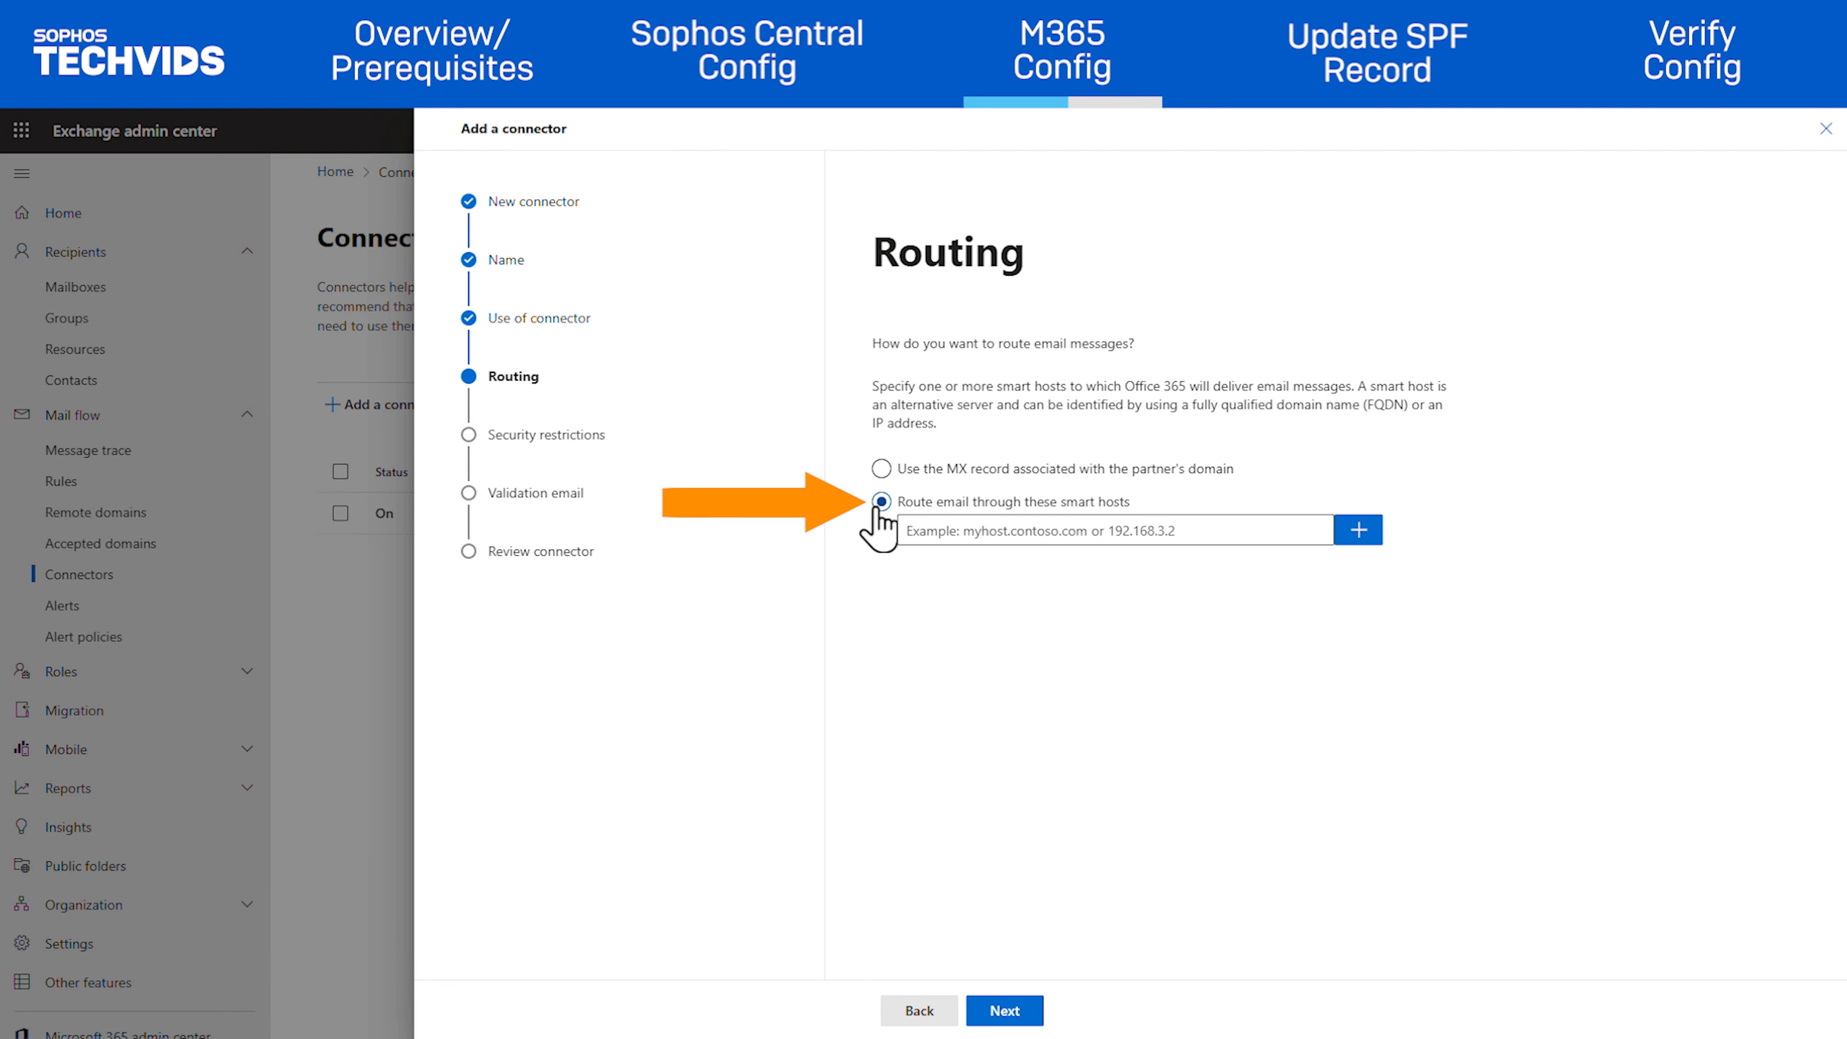
click(918, 532)
text(relay-us-west-2.prod.hydra.sophos.com)
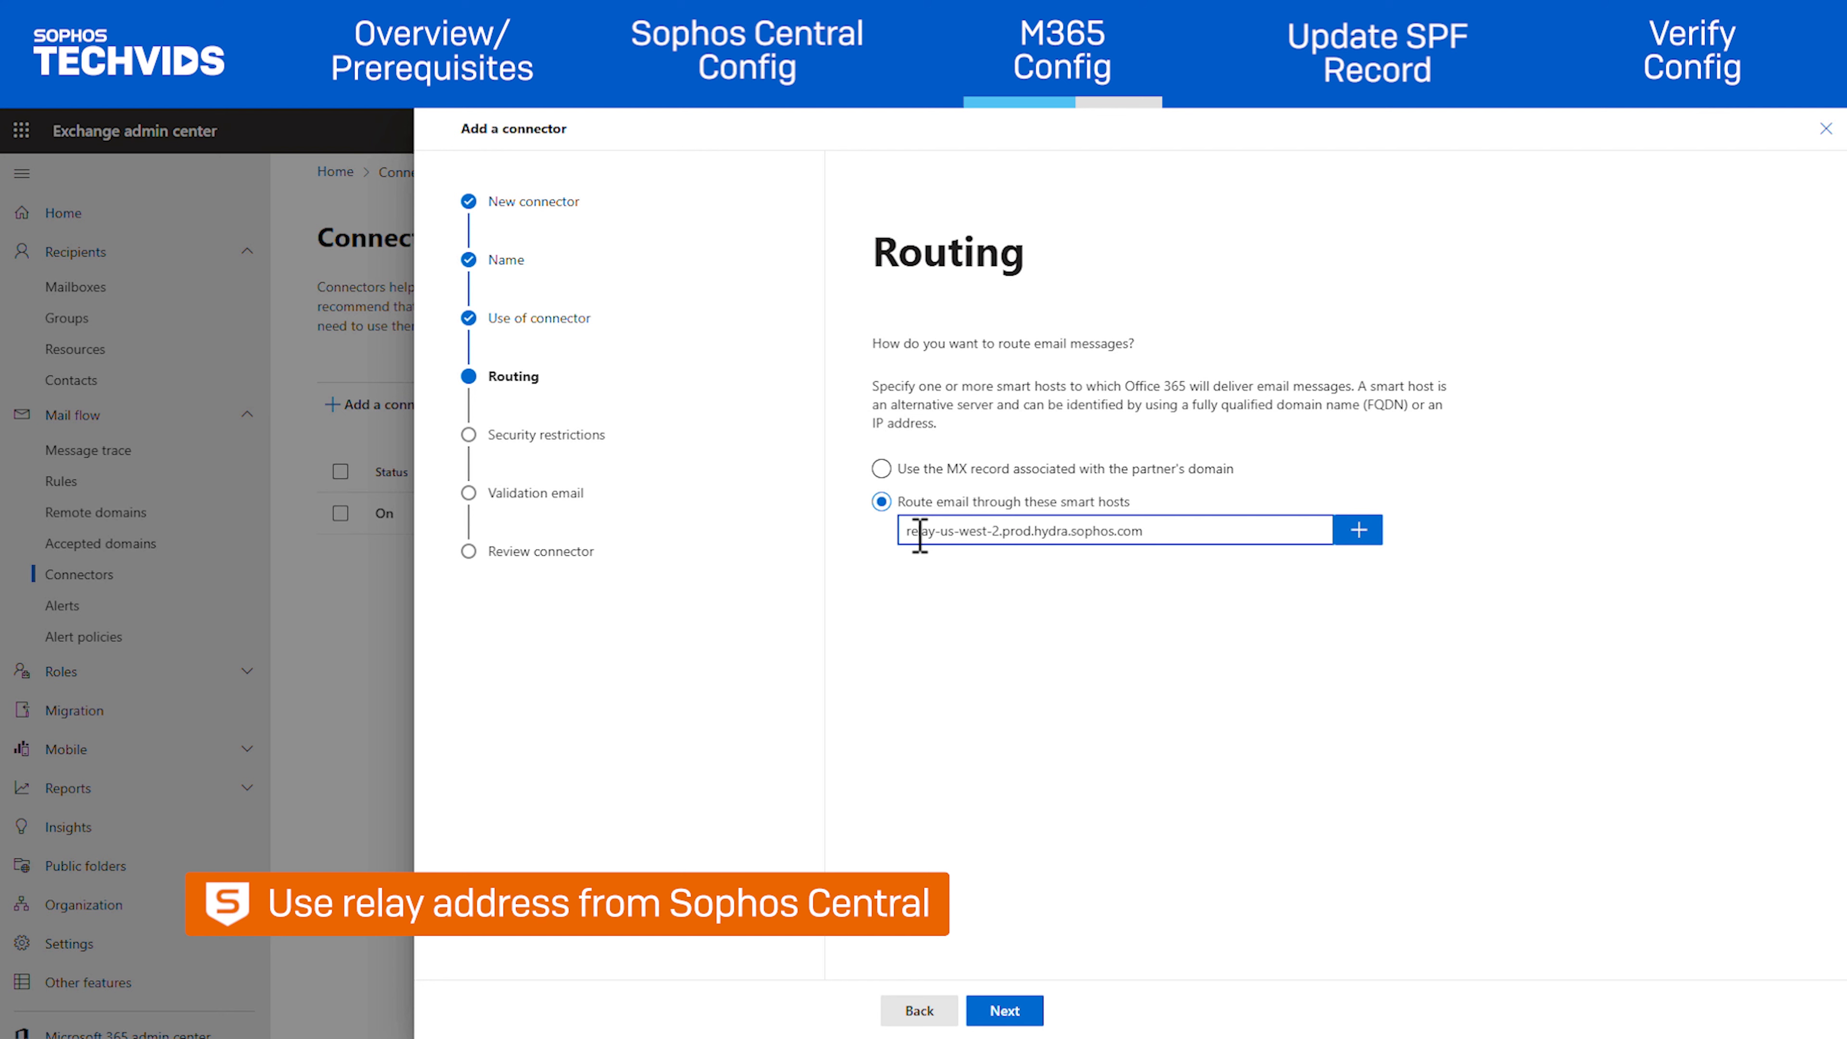
click(1356, 531)
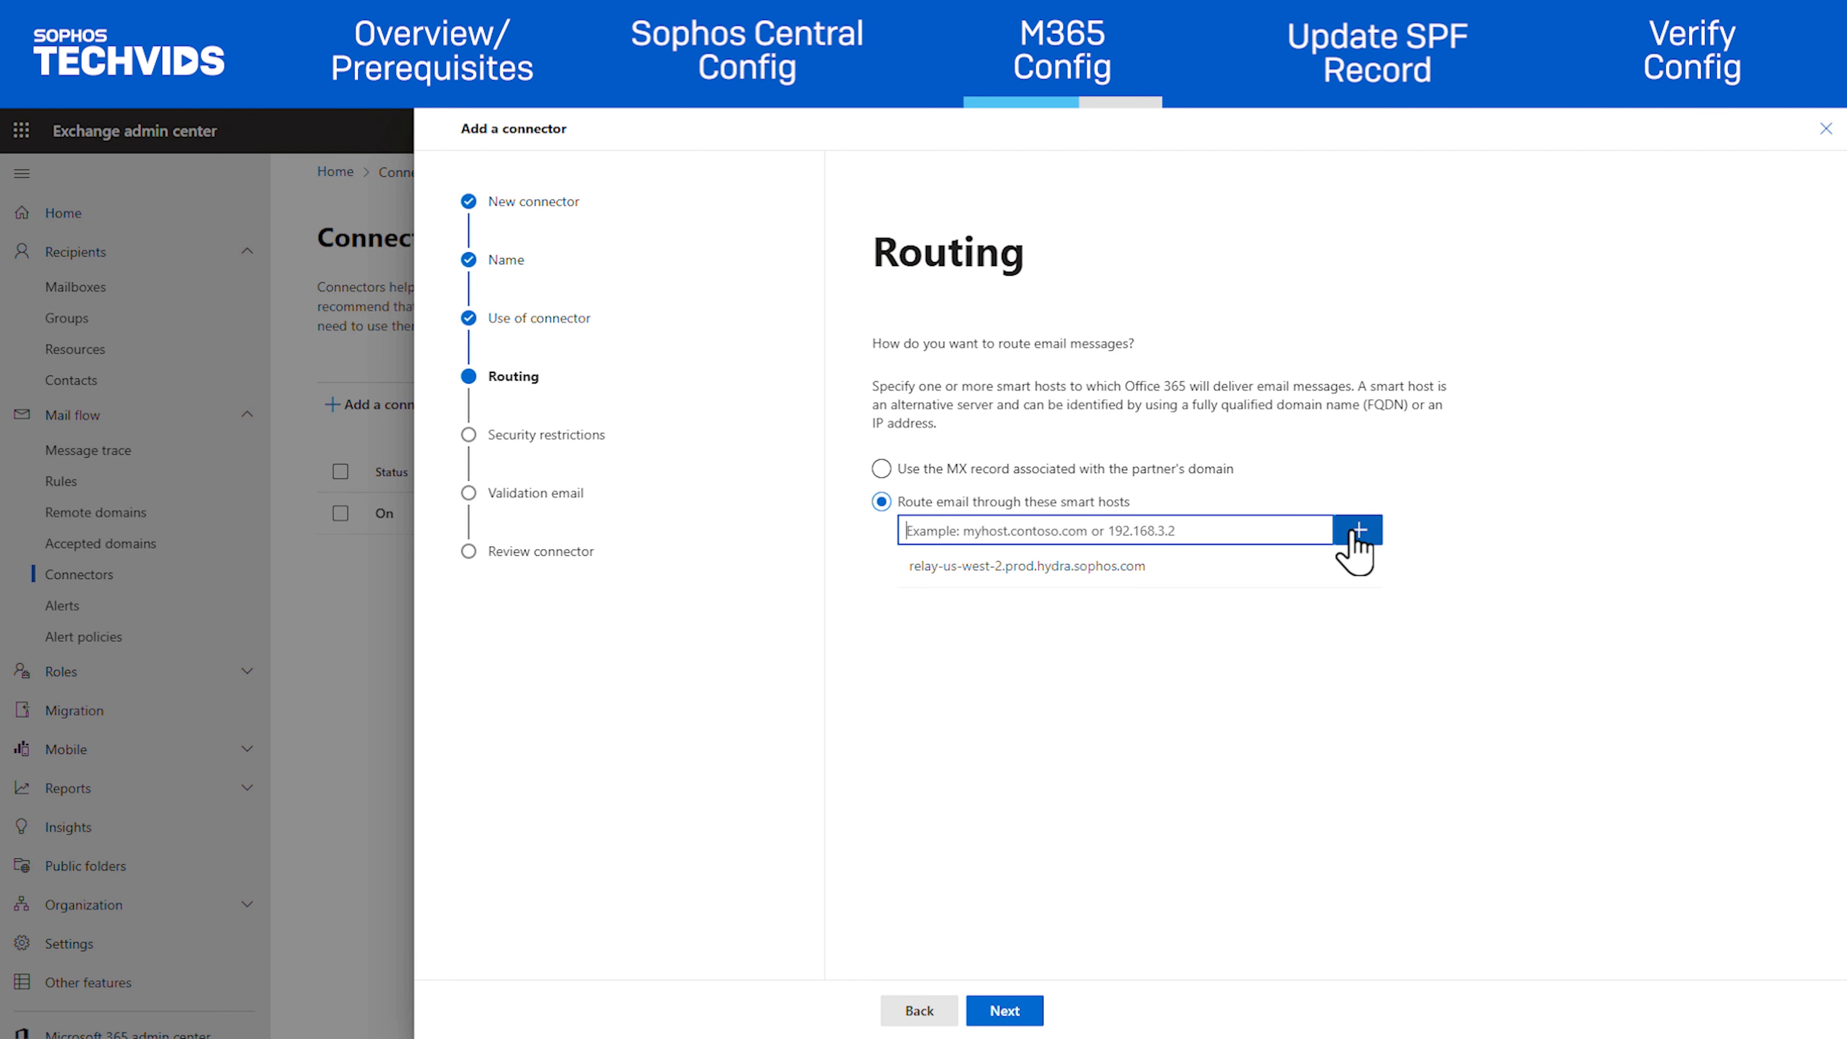
Require TLS accepting any digital certificate, including self-signed, and begin entering a validation email address
click(1000, 1011)
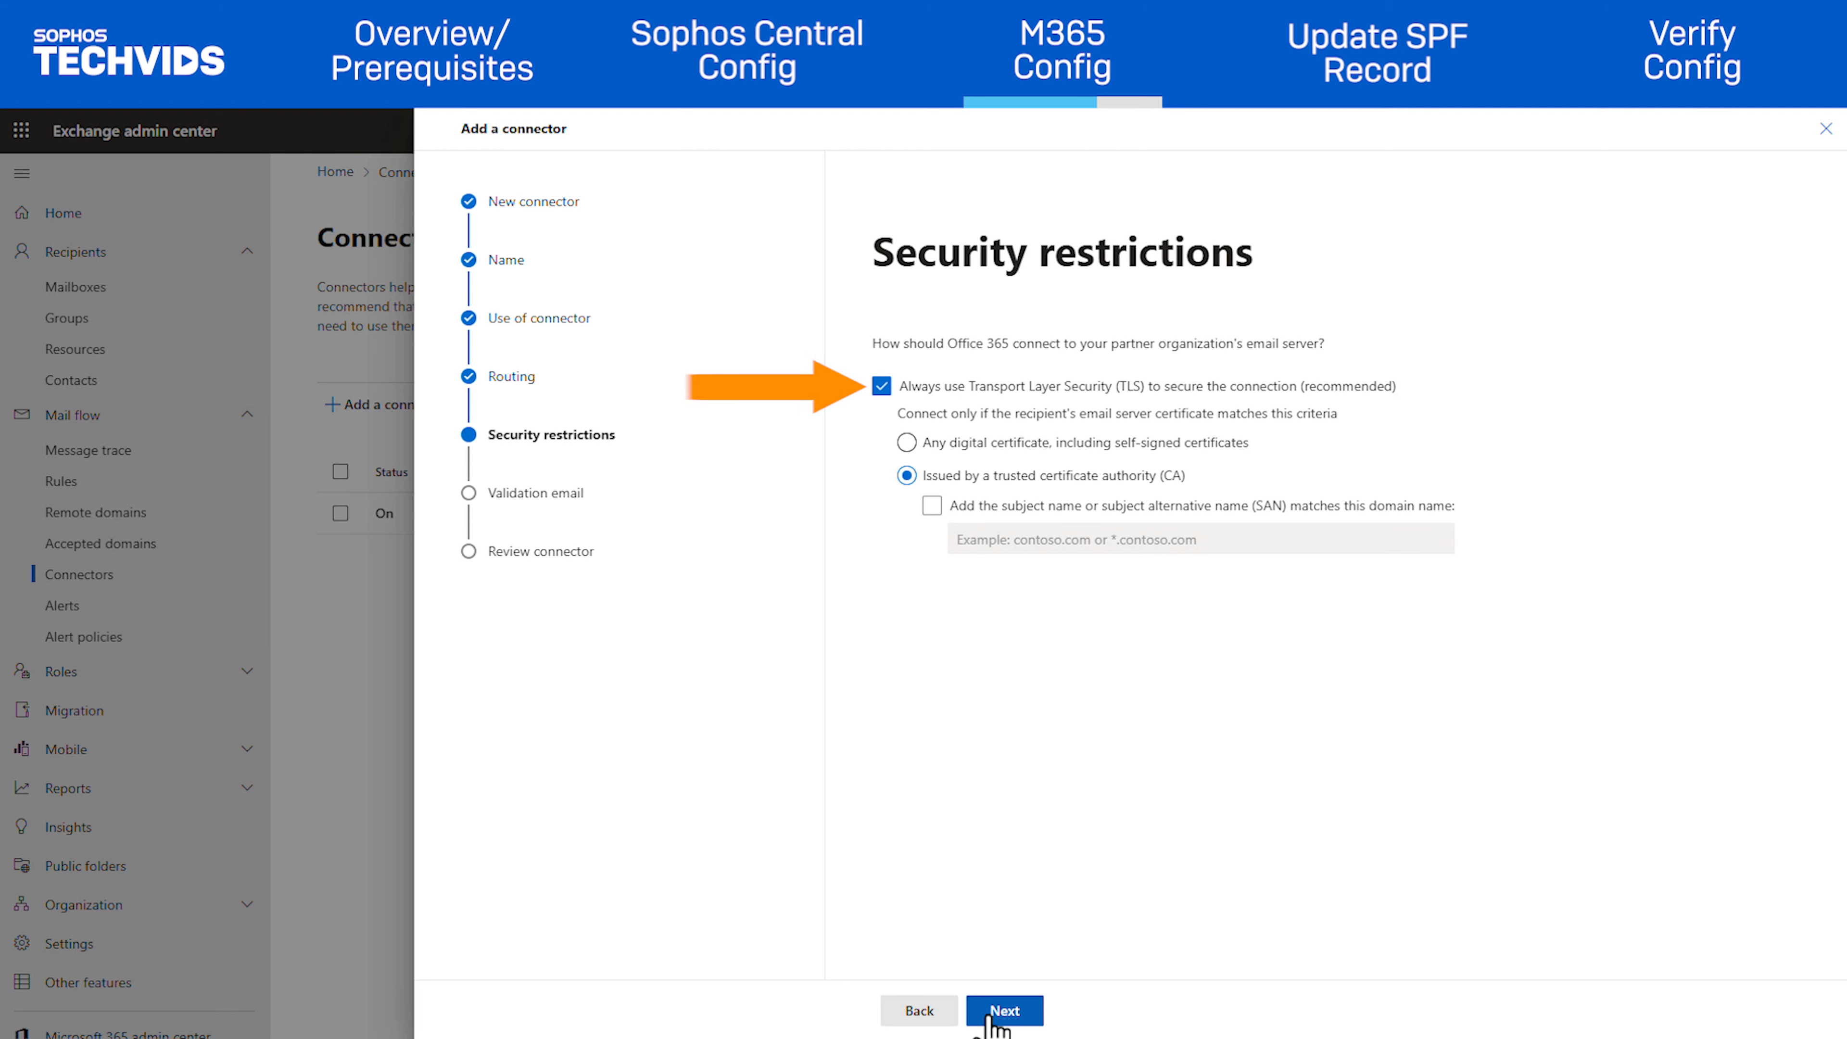
click(905, 443)
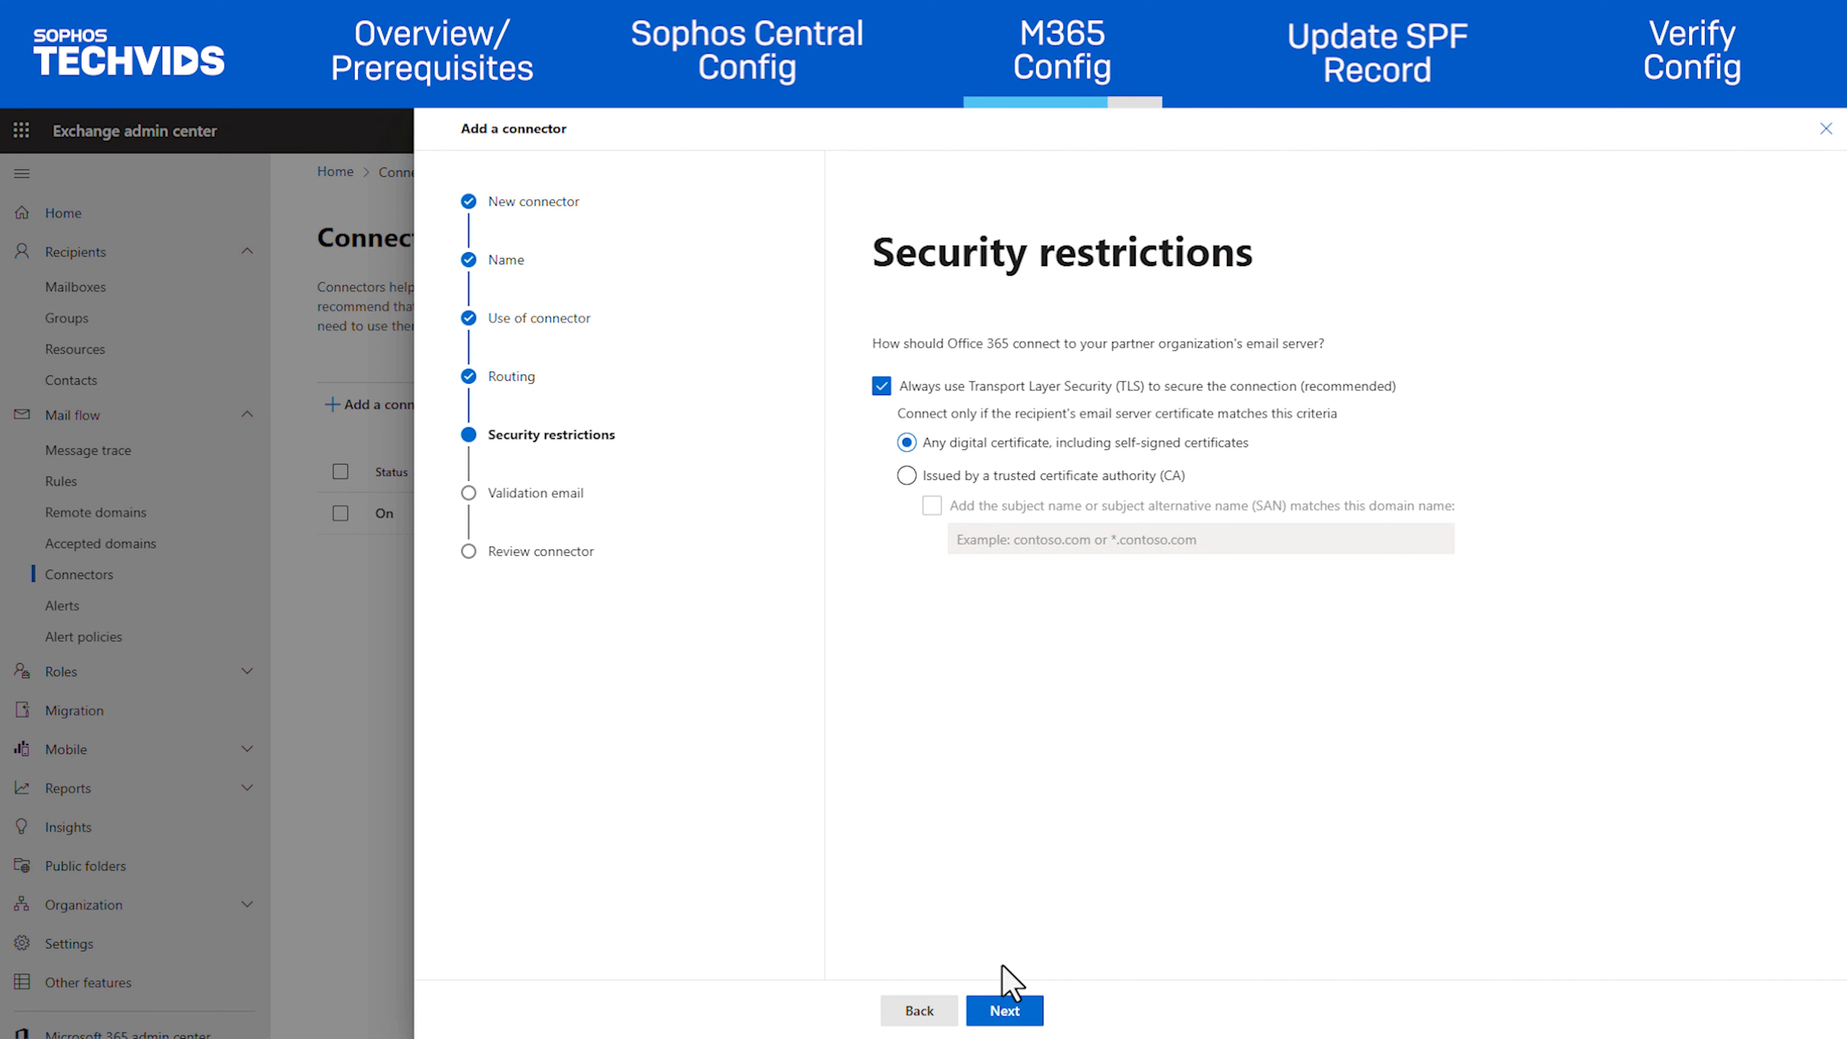
click(1002, 1010)
click(1016, 411)
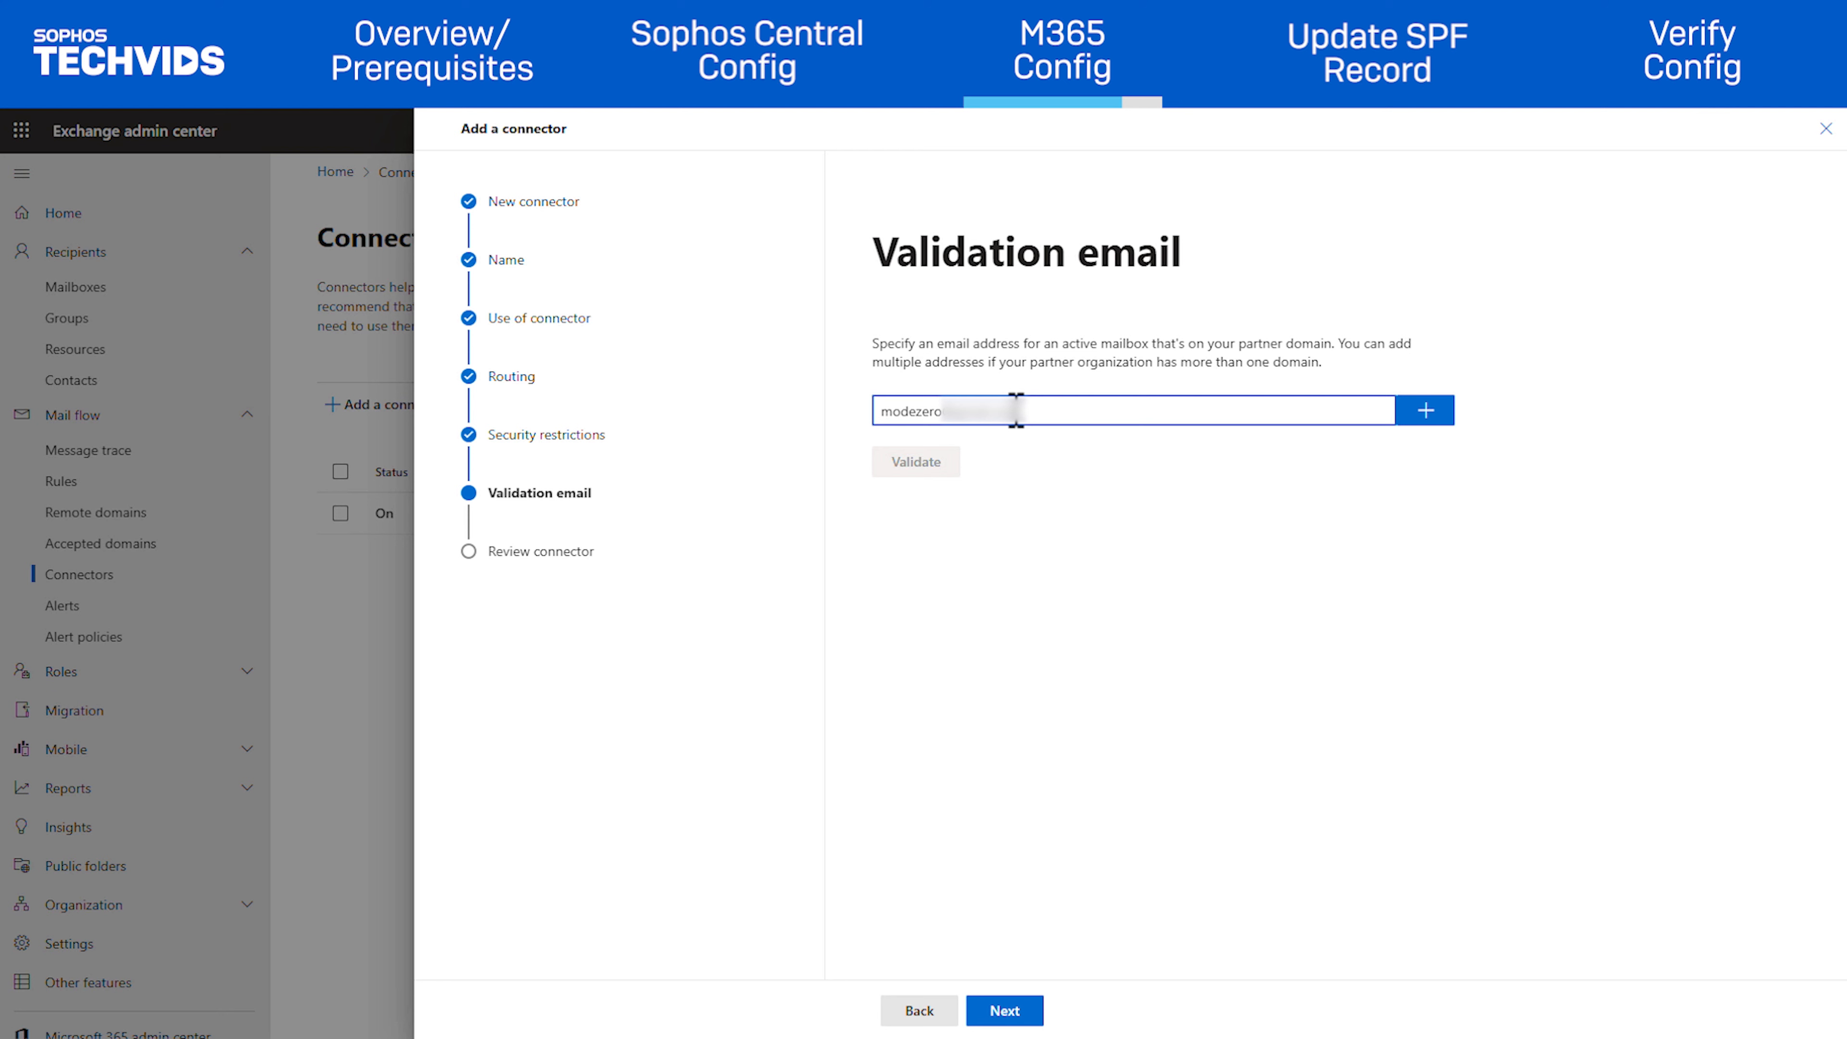
Add the validation address, run validation, and create the Sophos Email Outbound Connector
click(1422, 414)
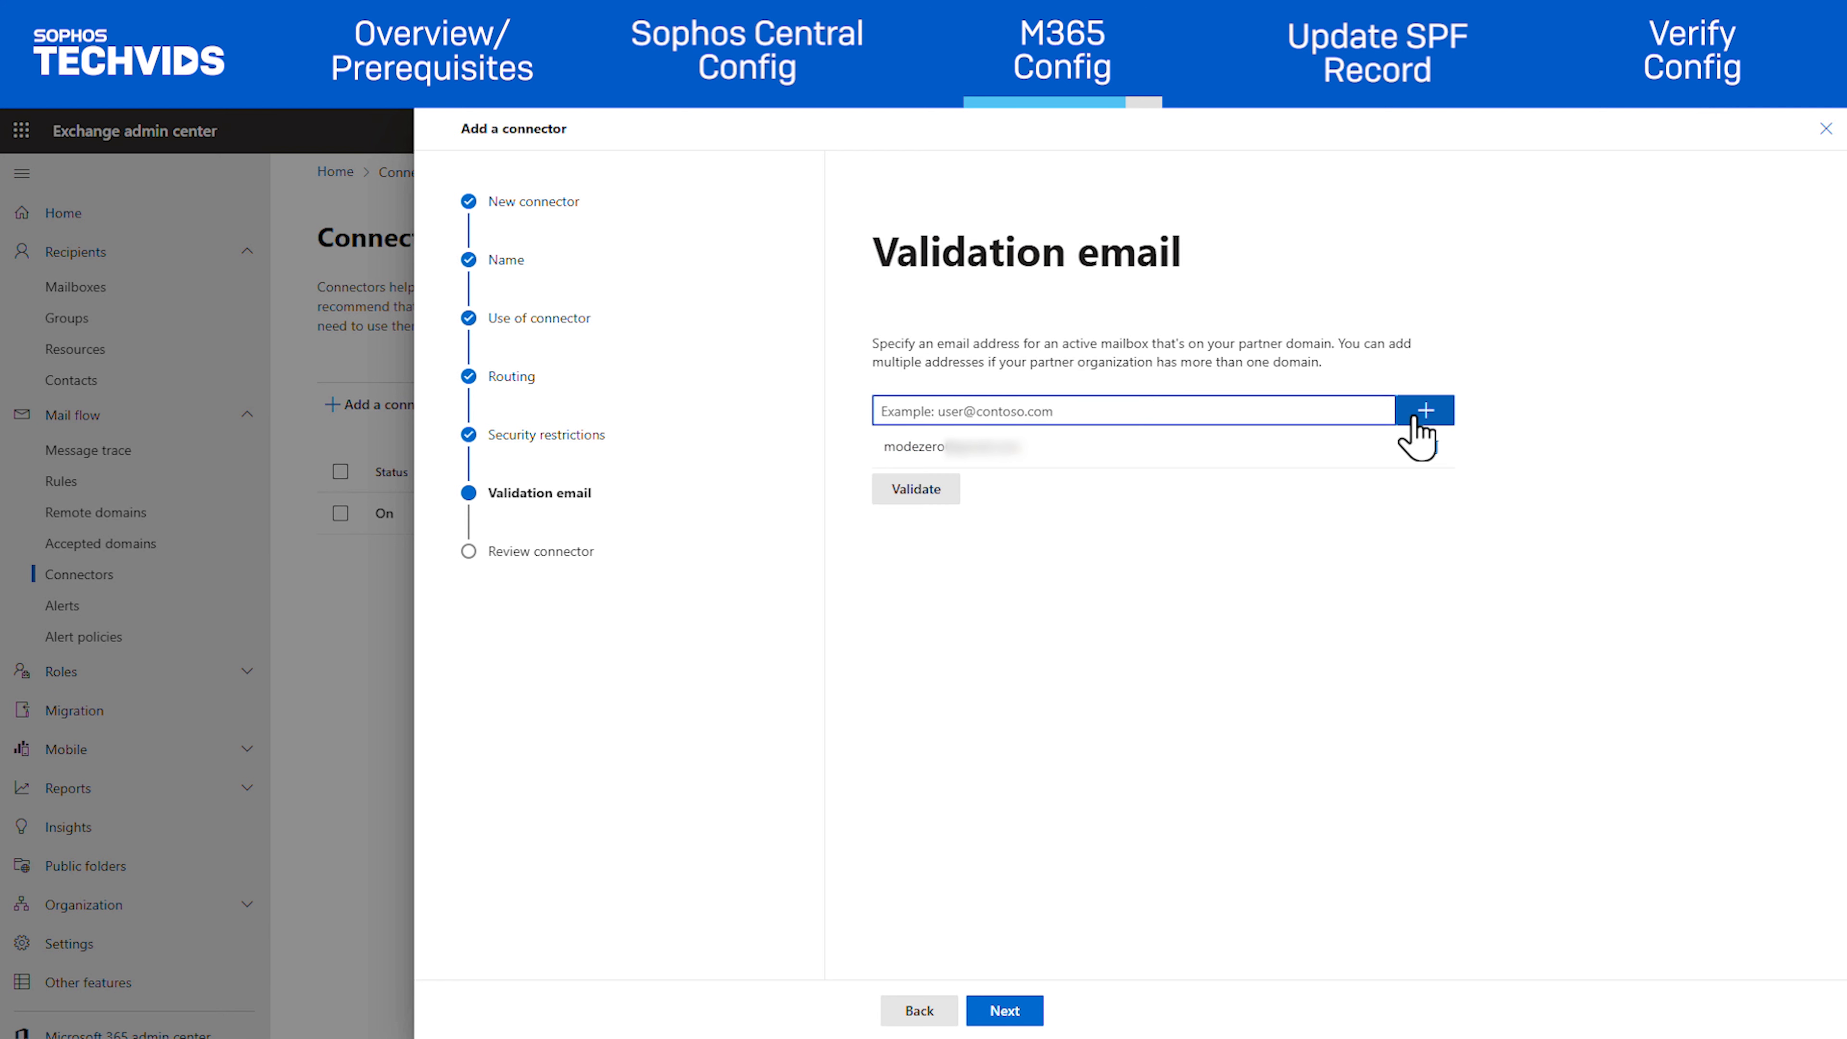
click(912, 494)
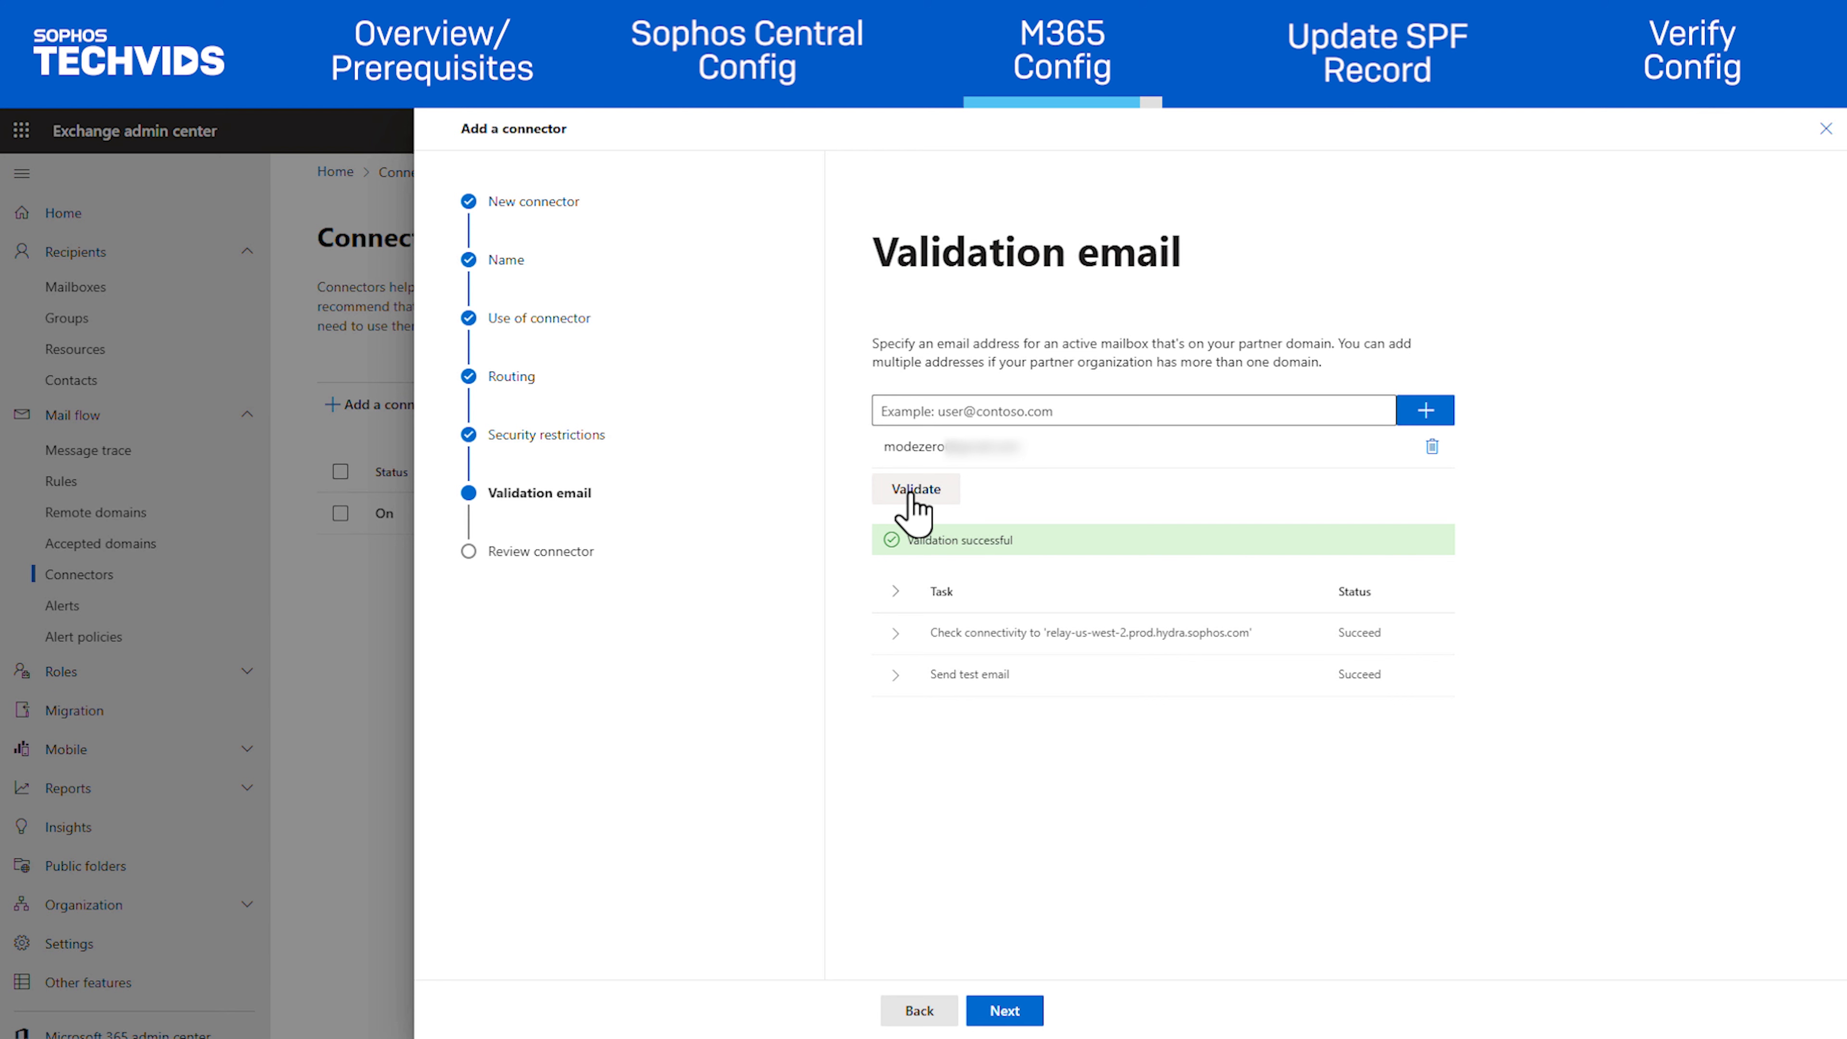
click(1006, 1013)
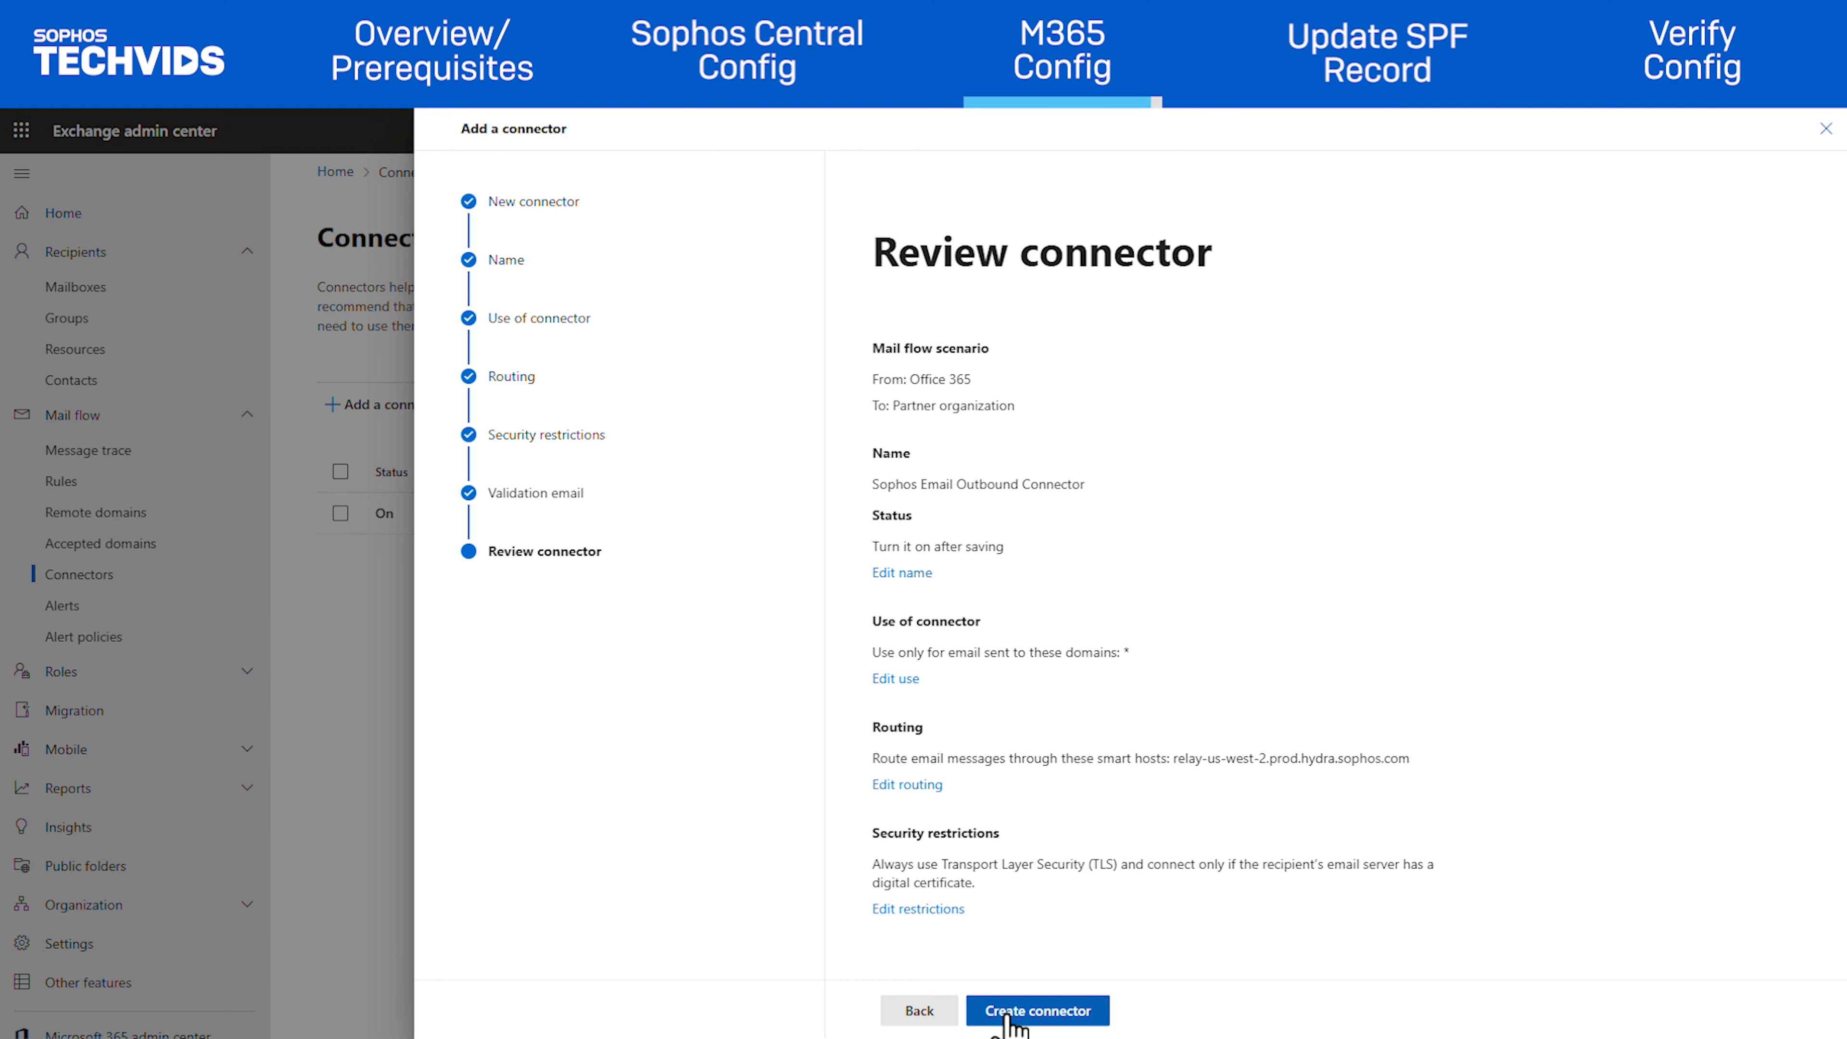
click(1008, 1019)
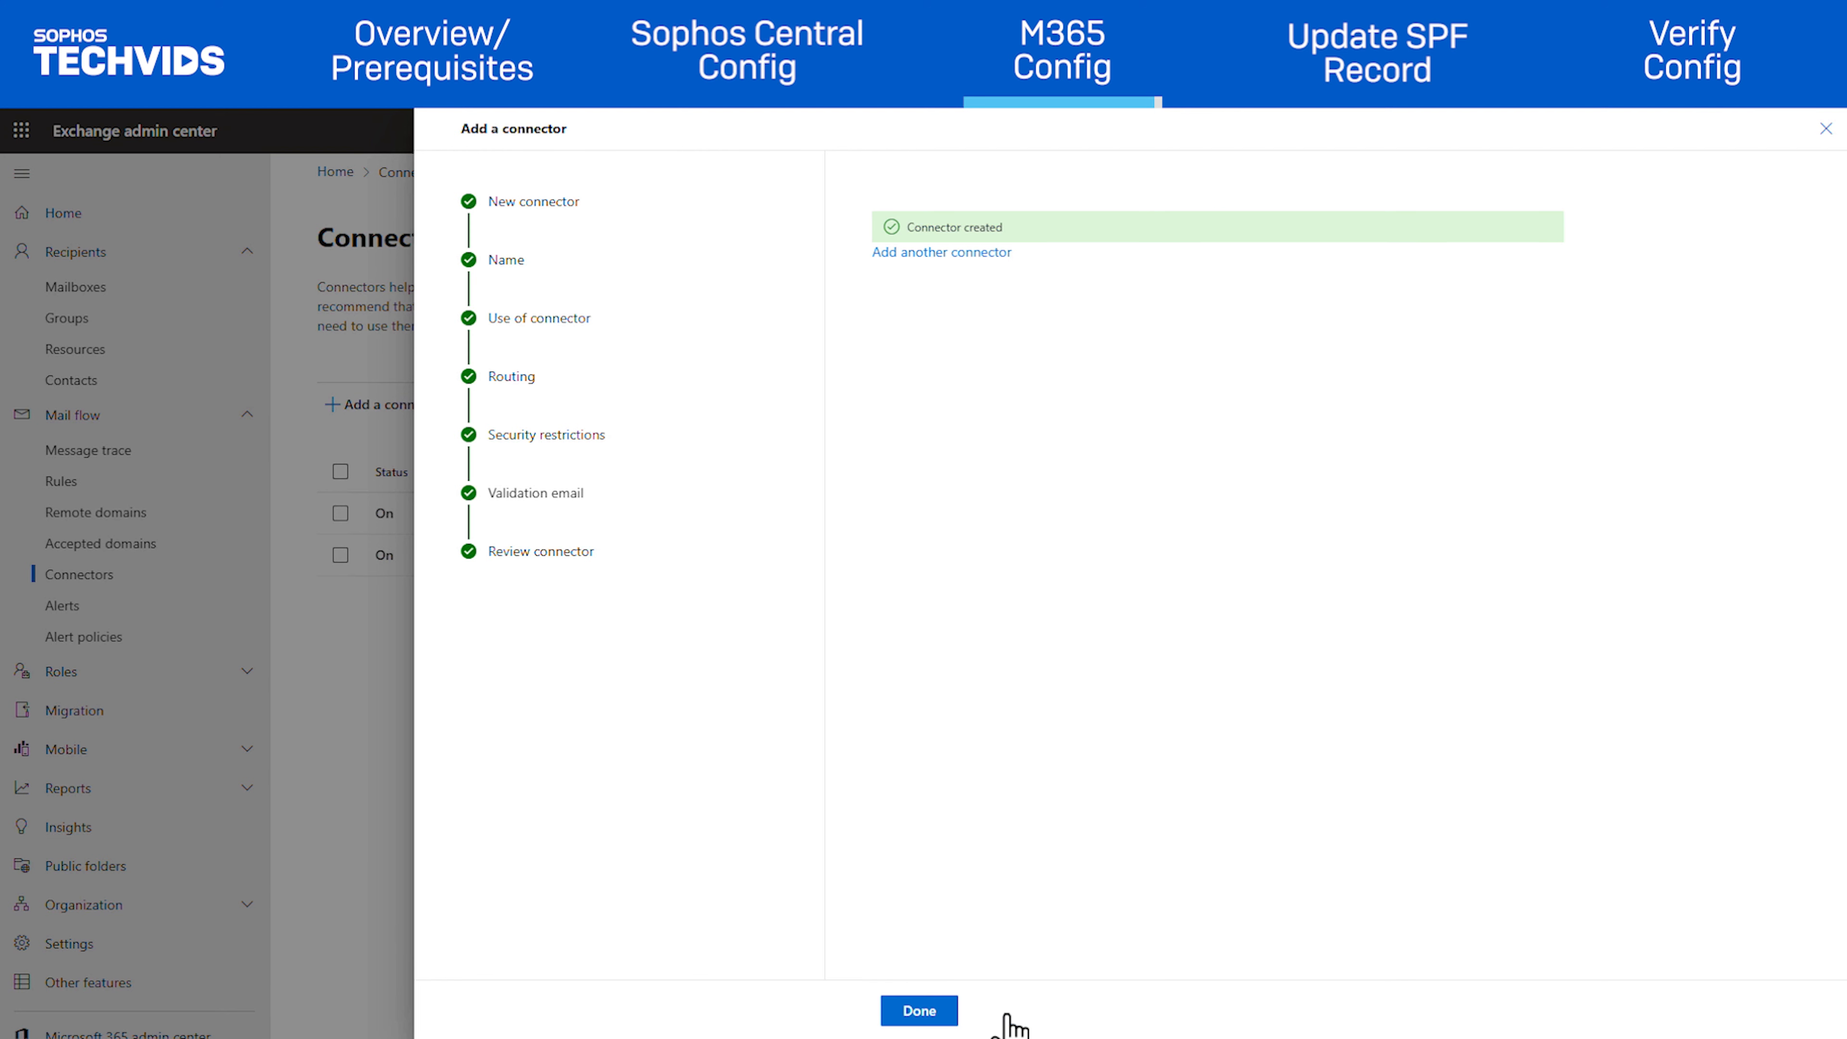
click(918, 1012)
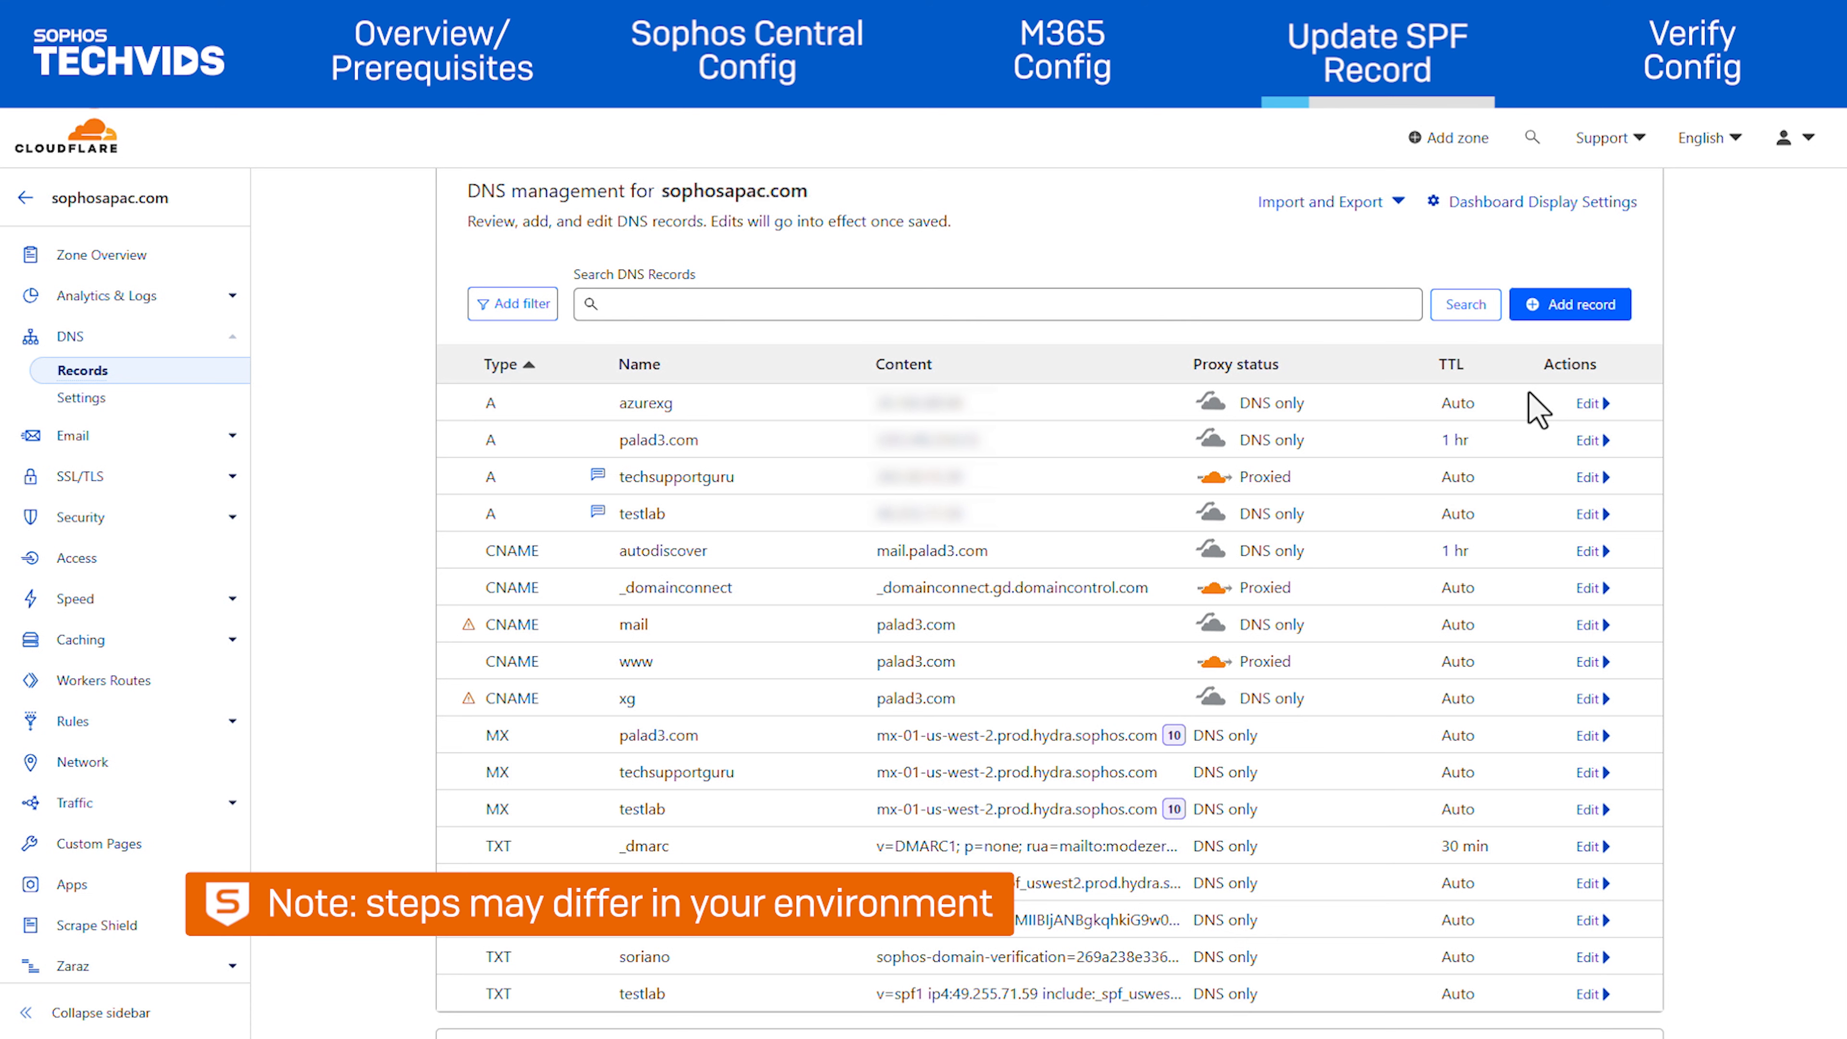
Save a TXT record named sophosapac.com with content 'v=spf1 a include:_spf_uswest2.prod.hydra.sophos.com -all'
click(1571, 305)
click(545, 433)
scroll(553, 582, down, 5)
click(546, 608)
click(697, 435)
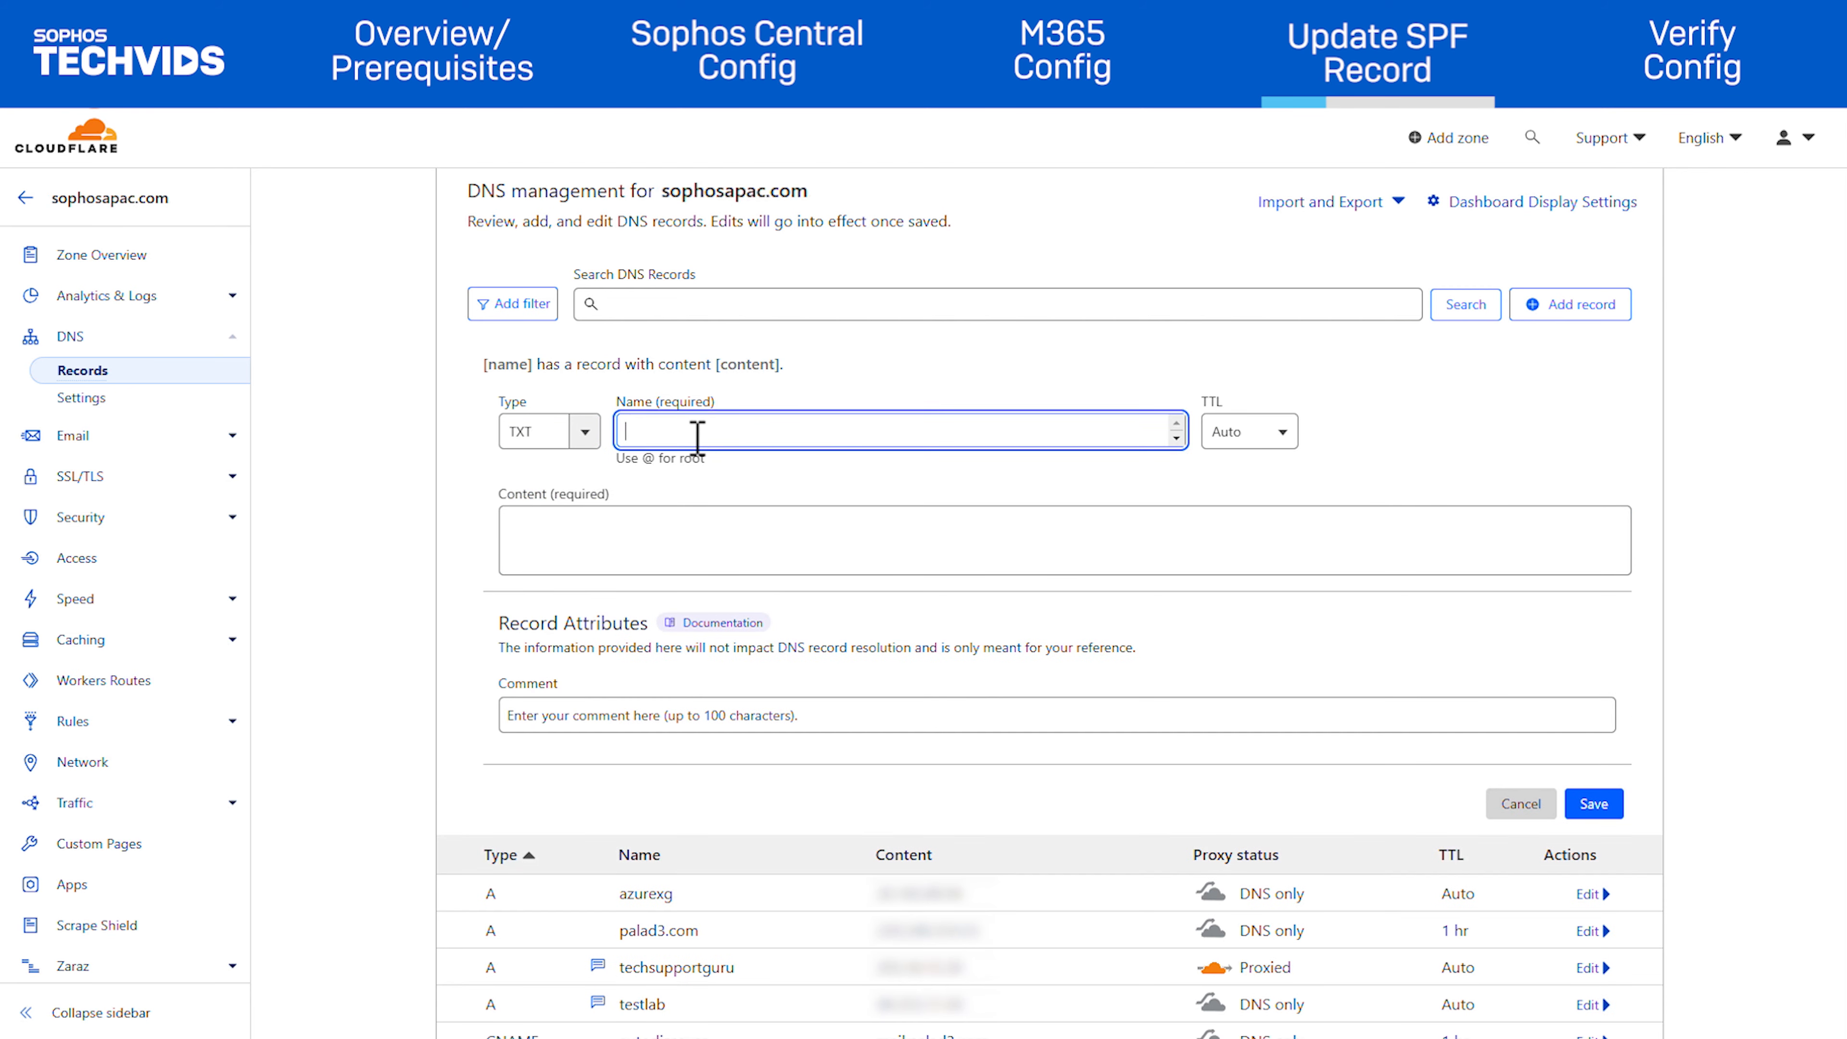
text(sophosapac.com)
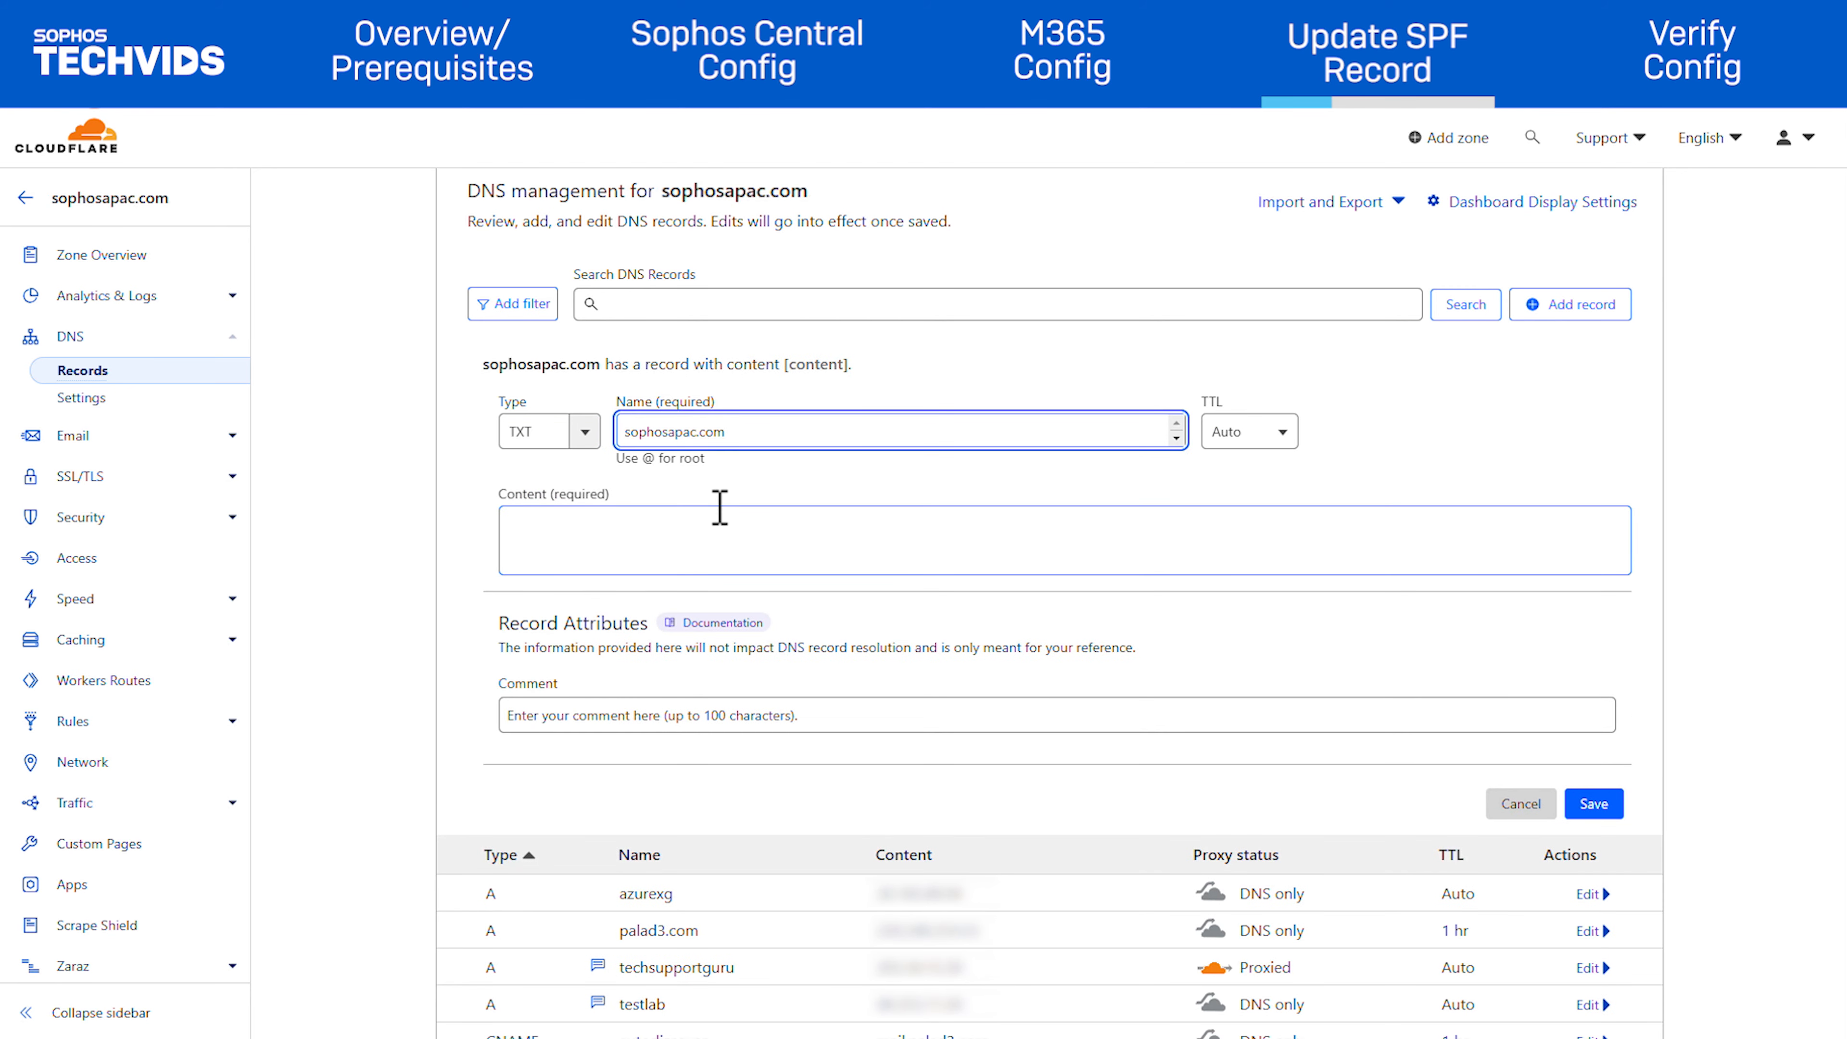
click(719, 513)
text(v=spf1 a include:_spf_uswest2.prod.hydra.sophos.com -all)
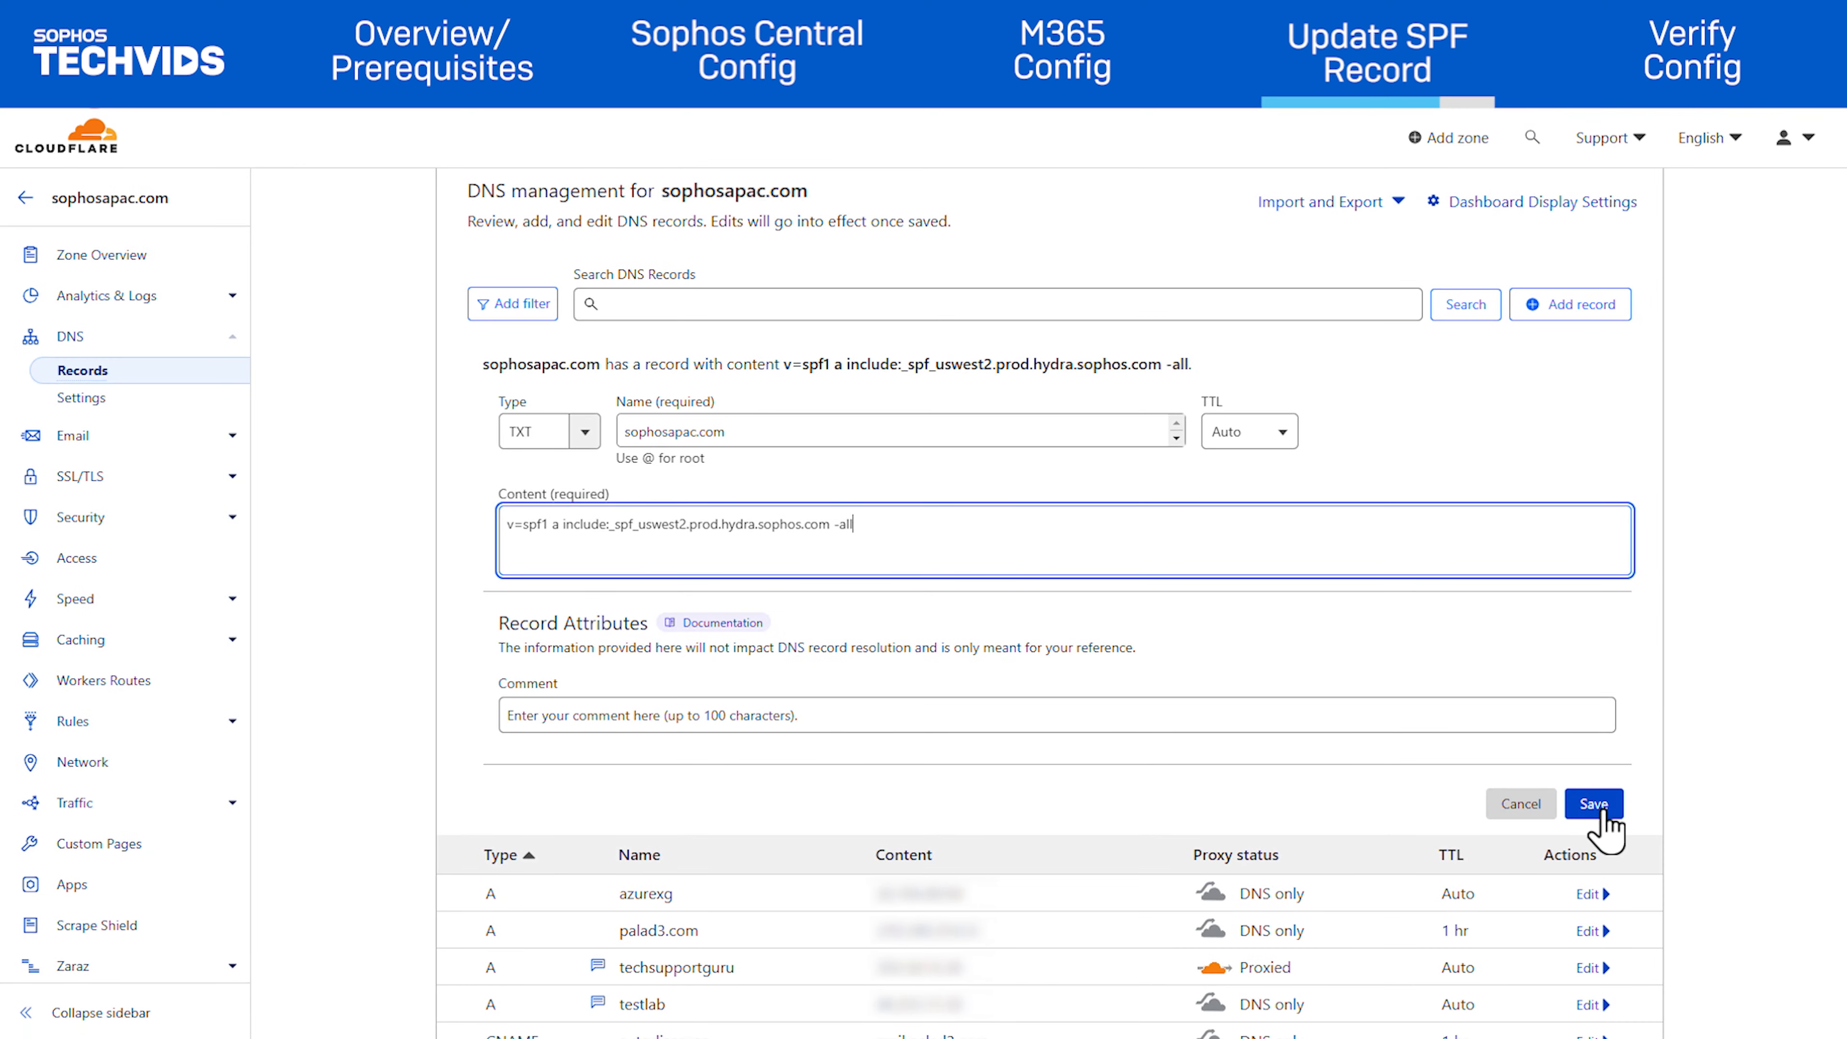
click(1602, 811)
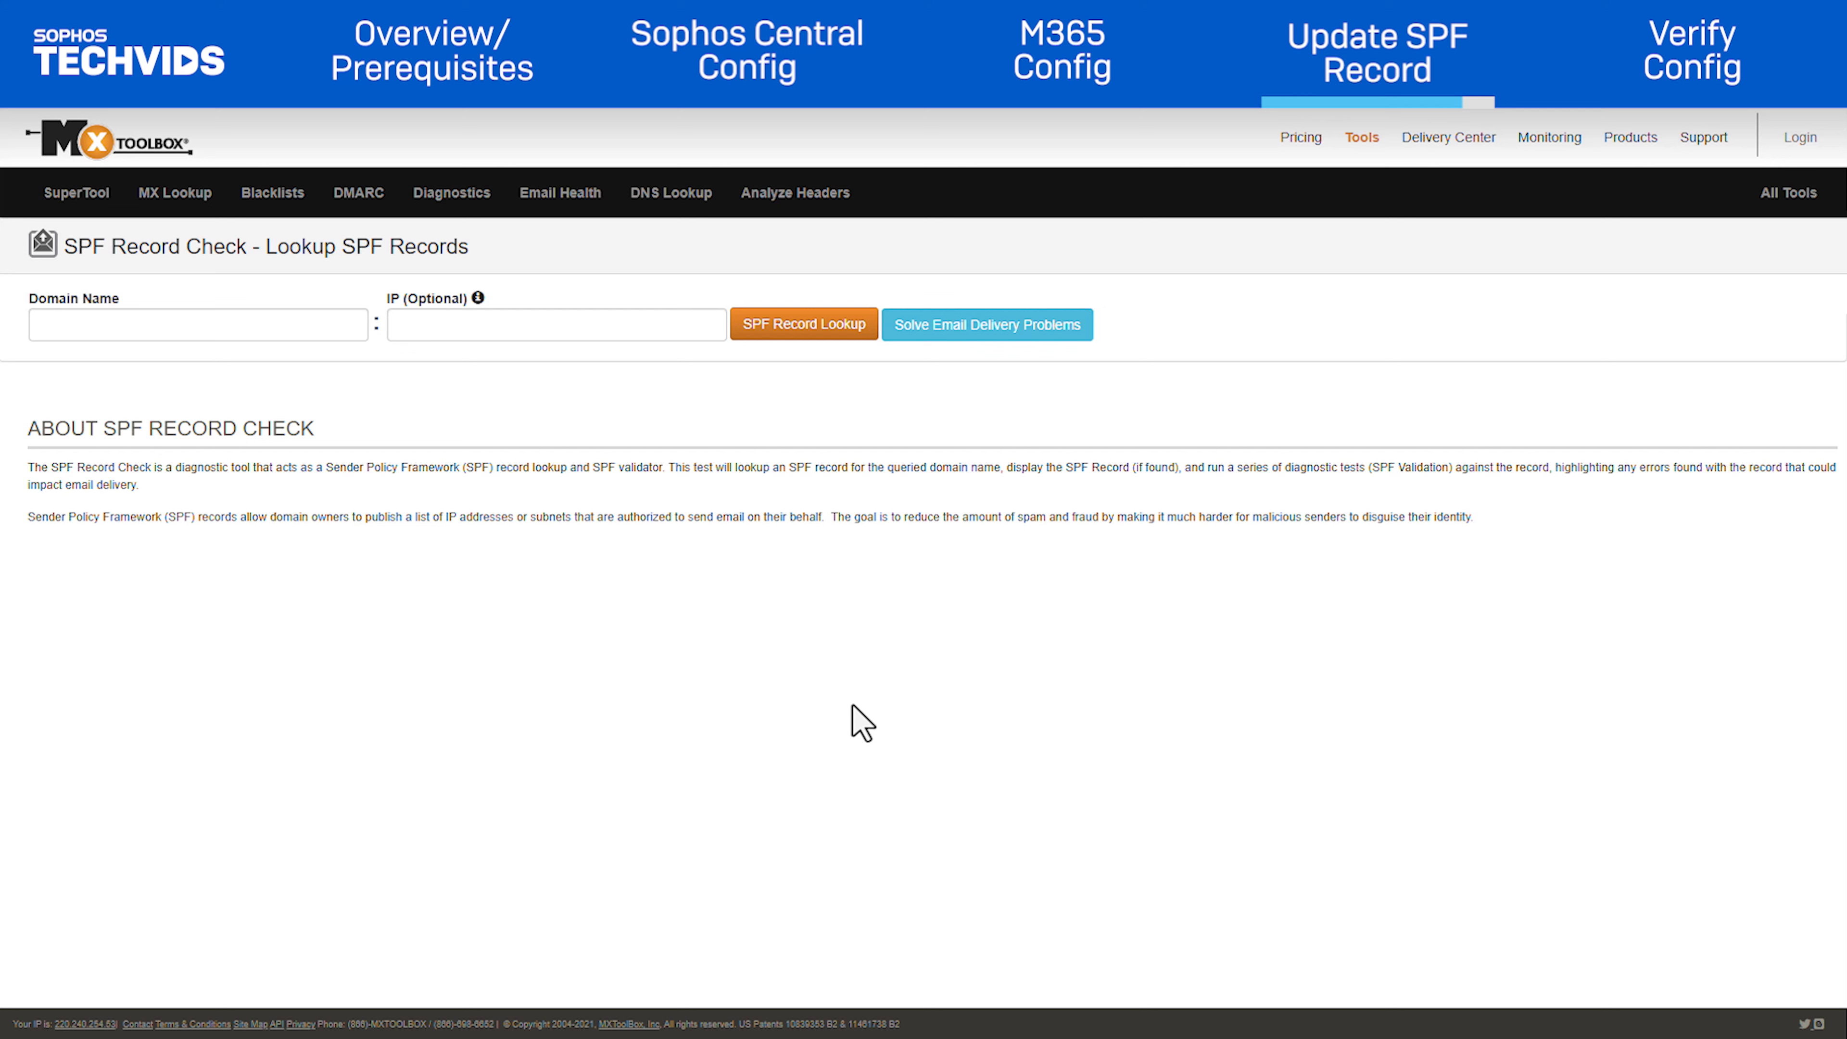
Run an MxToolbox SPF Record Lookup for sophosapac.com
click(124, 326)
text(sophosapac.com)
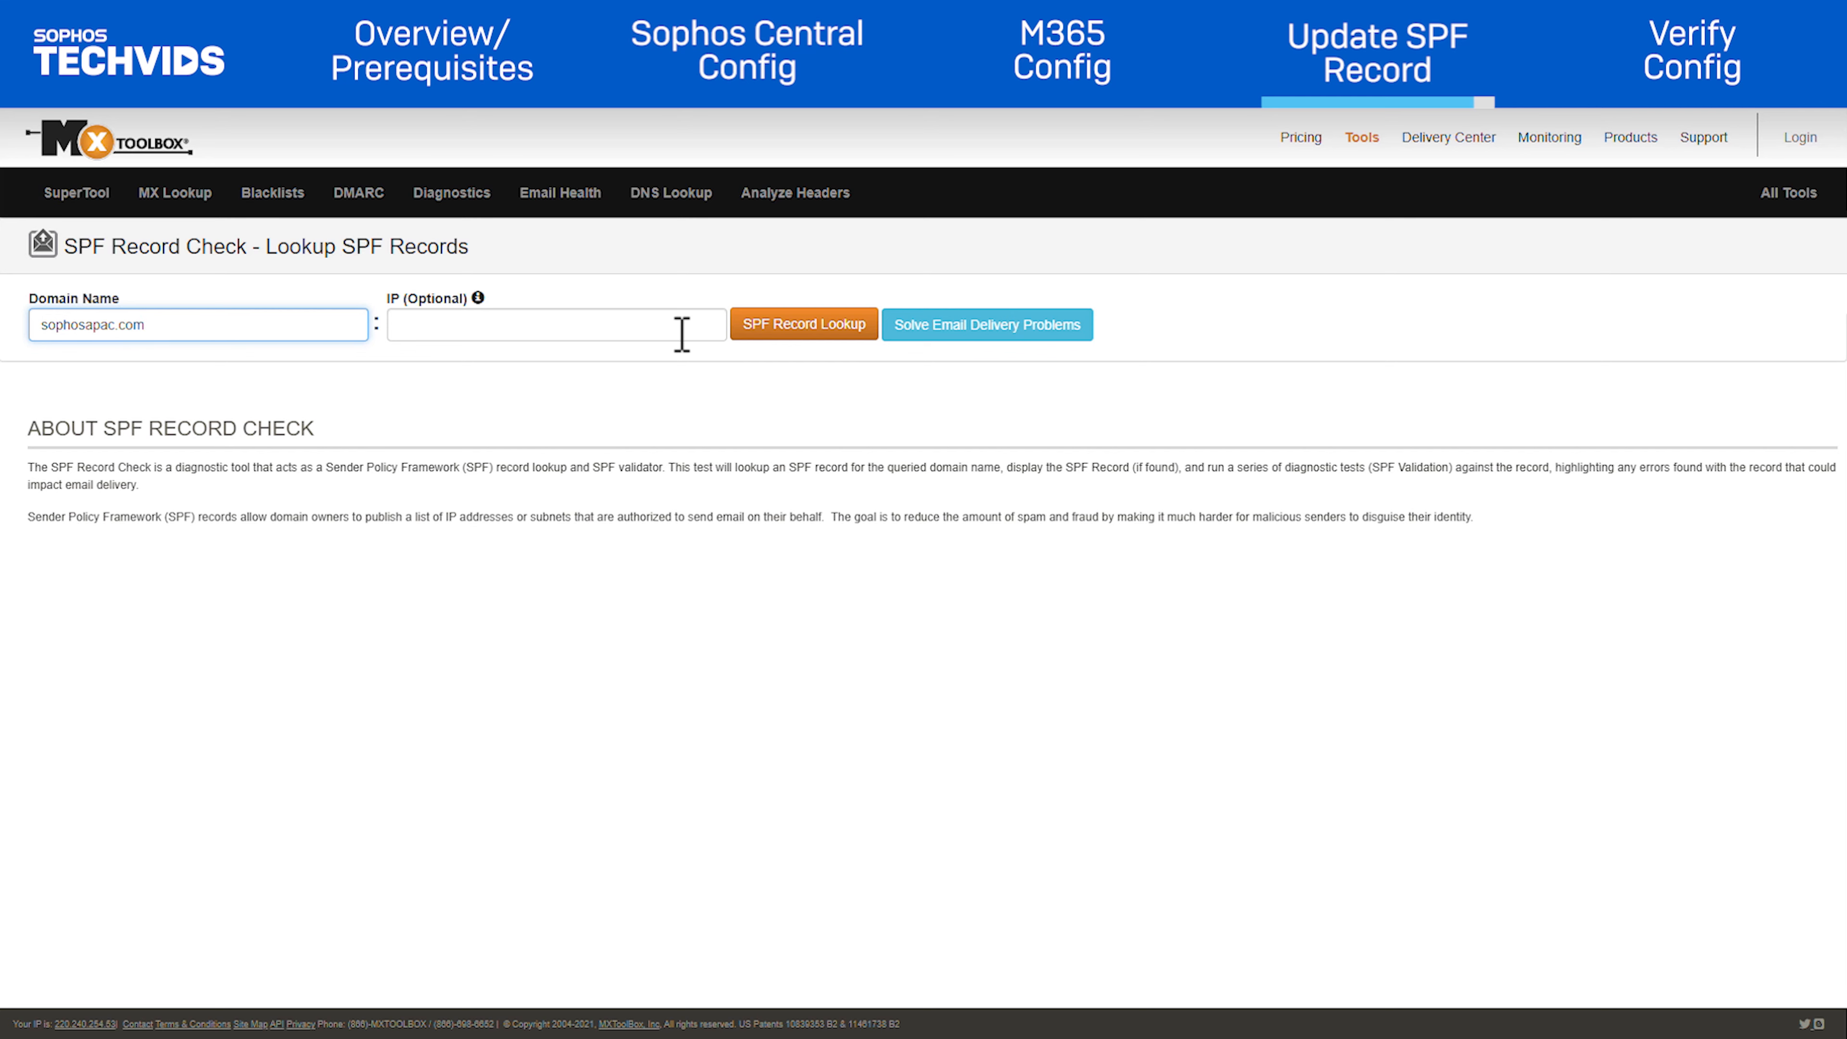
click(825, 329)
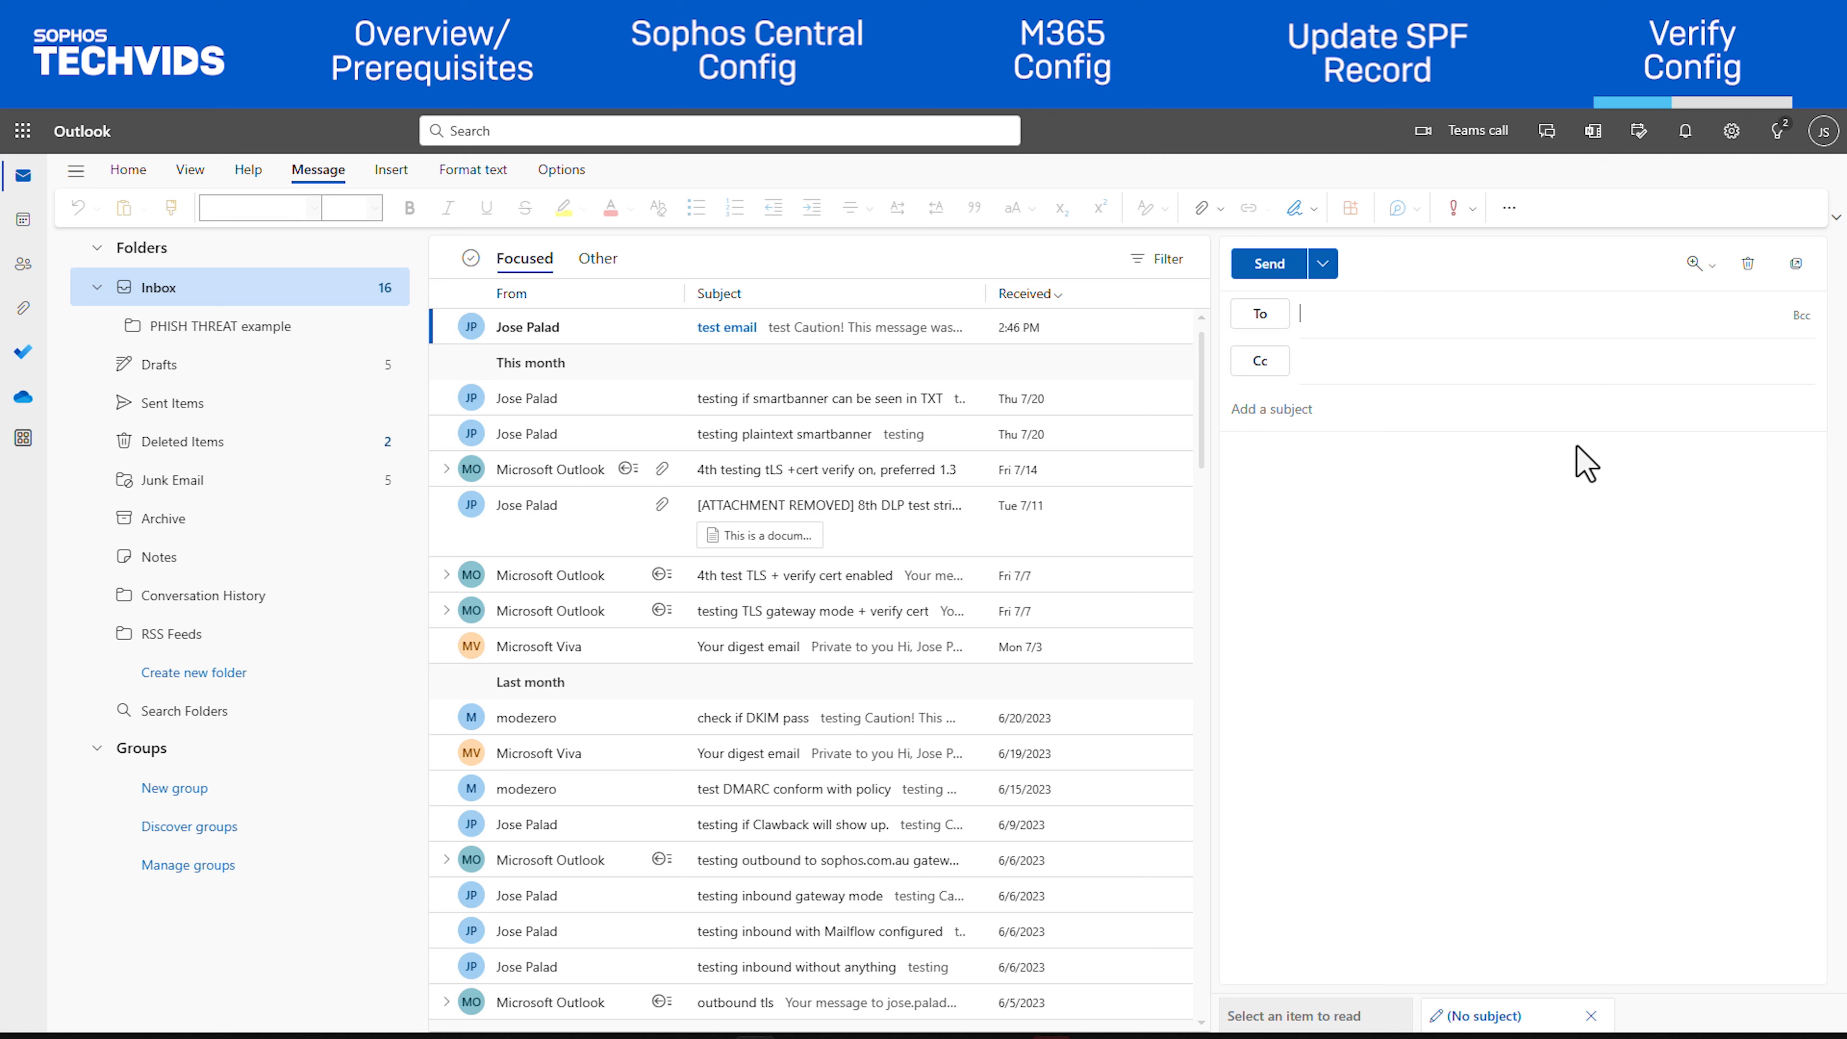
Compose a test email to the recipient with subject 'testing outbound' and body 'testing'
click(1362, 324)
key(Return)
click(1370, 403)
text(testing outbound)
key(Tab)
text(testing)
Send the test email and open Message History in Sophos Central's Logs & Reports
click(1266, 312)
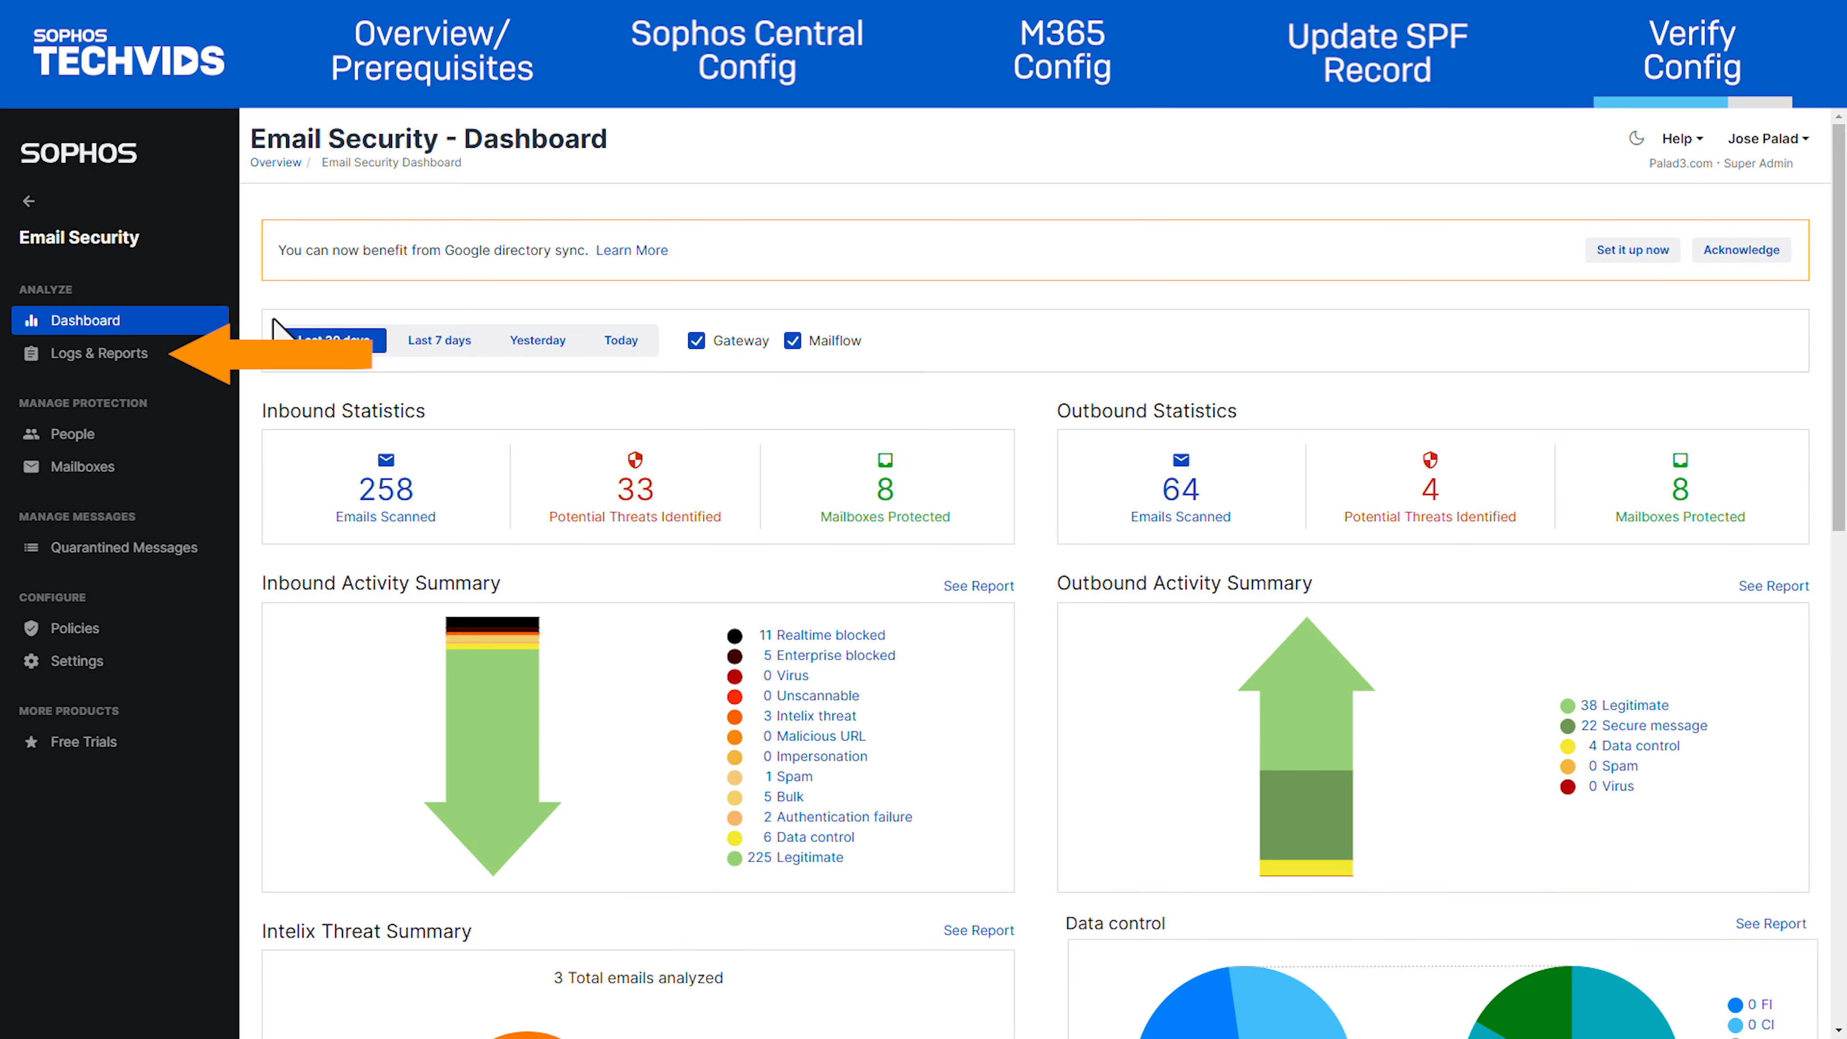
click(98, 355)
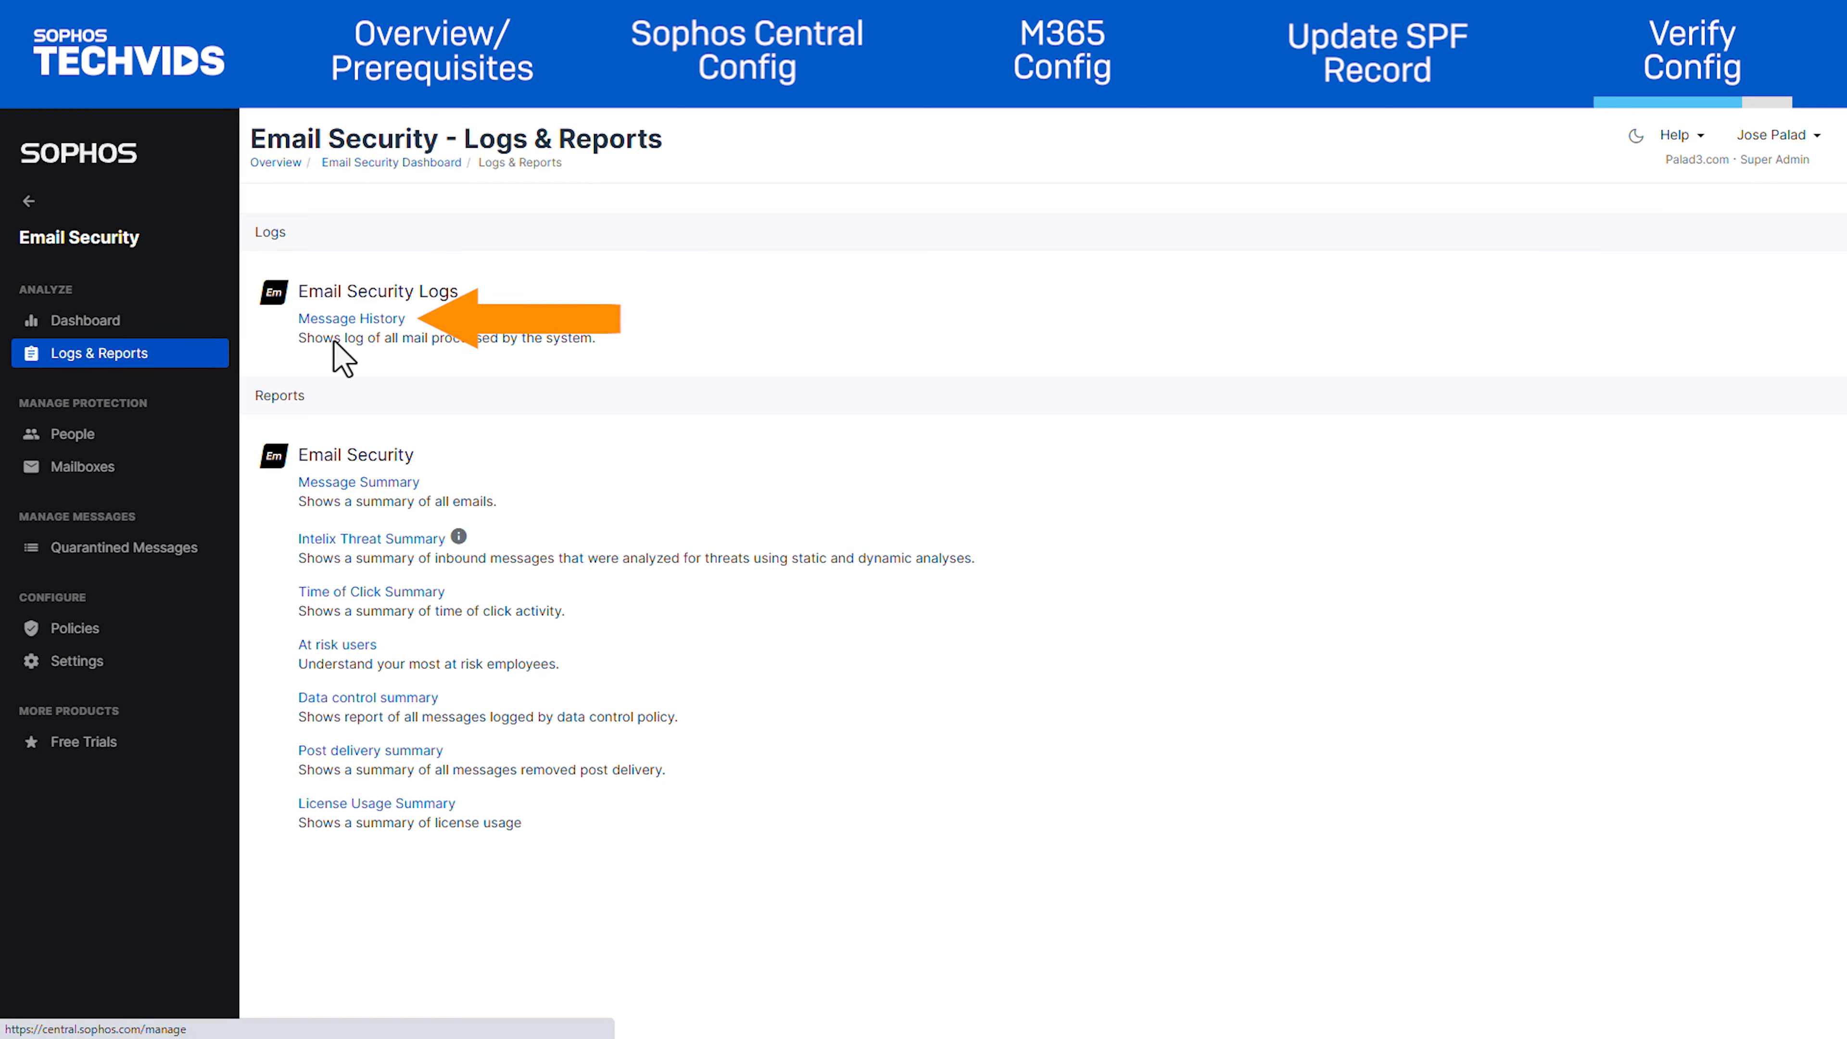
click(364, 321)
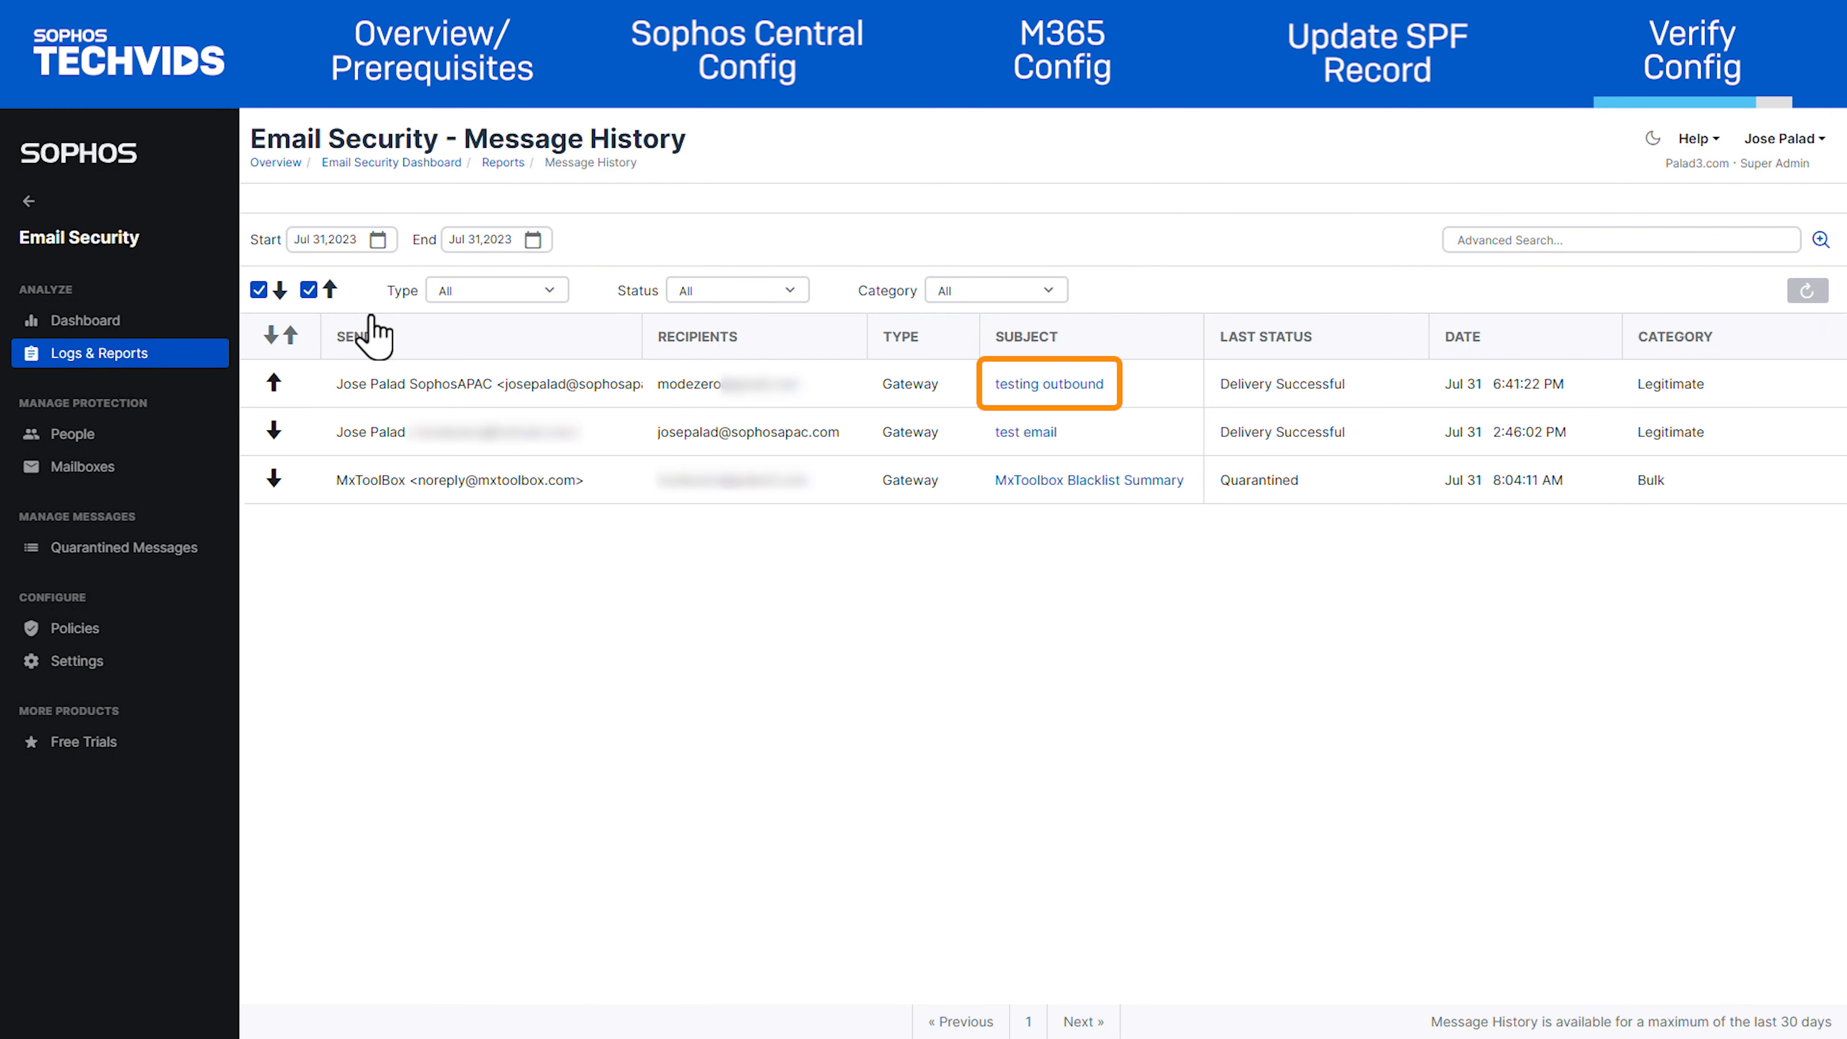